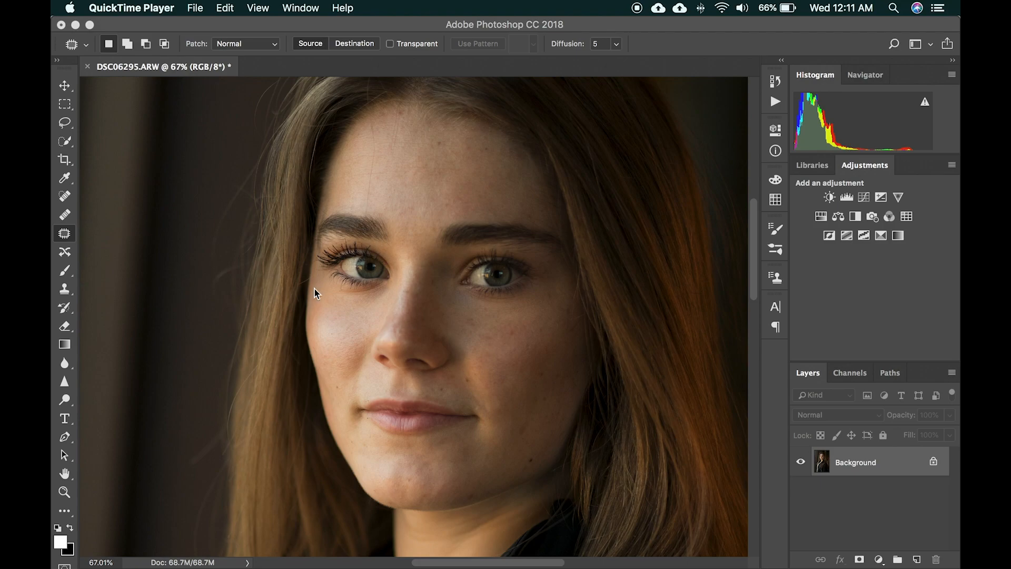
Patch the blemish on the forehead just above the brows with the Patch tool and clear the selection.
left_click(71, 236)
scroll(467, 192, "up", 3)
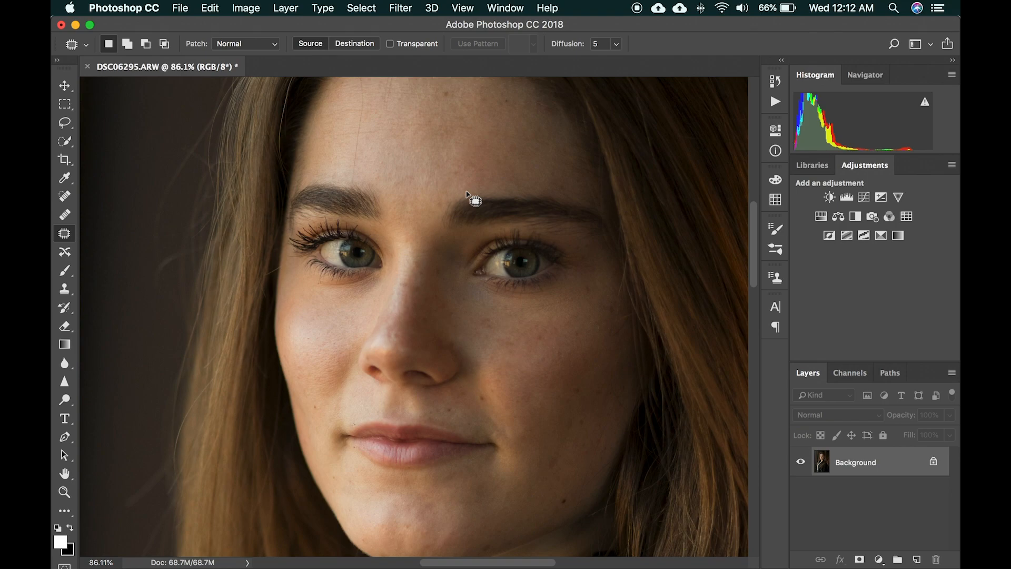
left_click_drag(460, 169, 480, 177)
key("super+d")
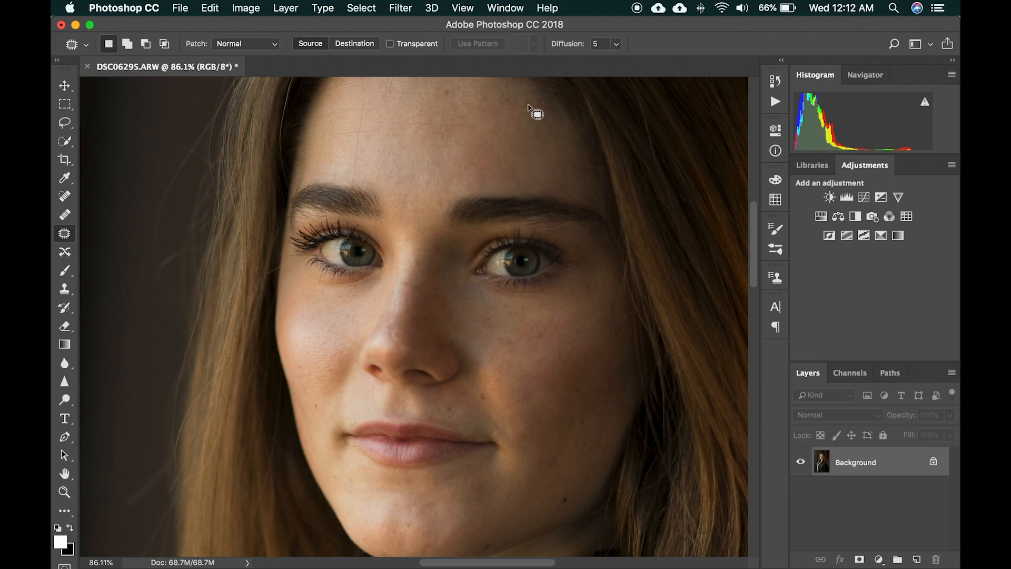
Heal the stray hairs across the forehead and a mark on the shadowed lower cheek with the Spot Healing Brush.
scroll(500, 243, "up", 4)
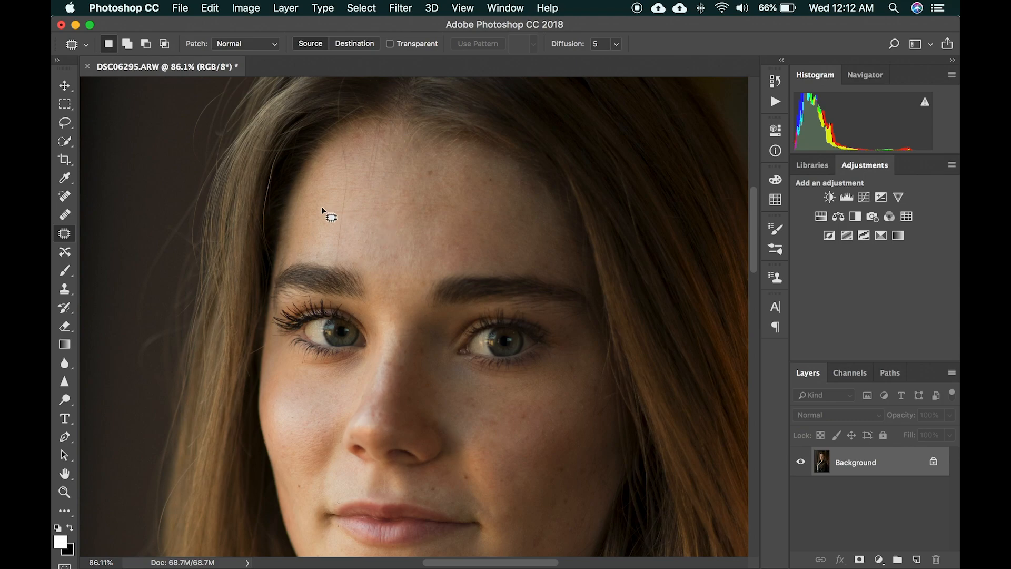
left_click(73, 199)
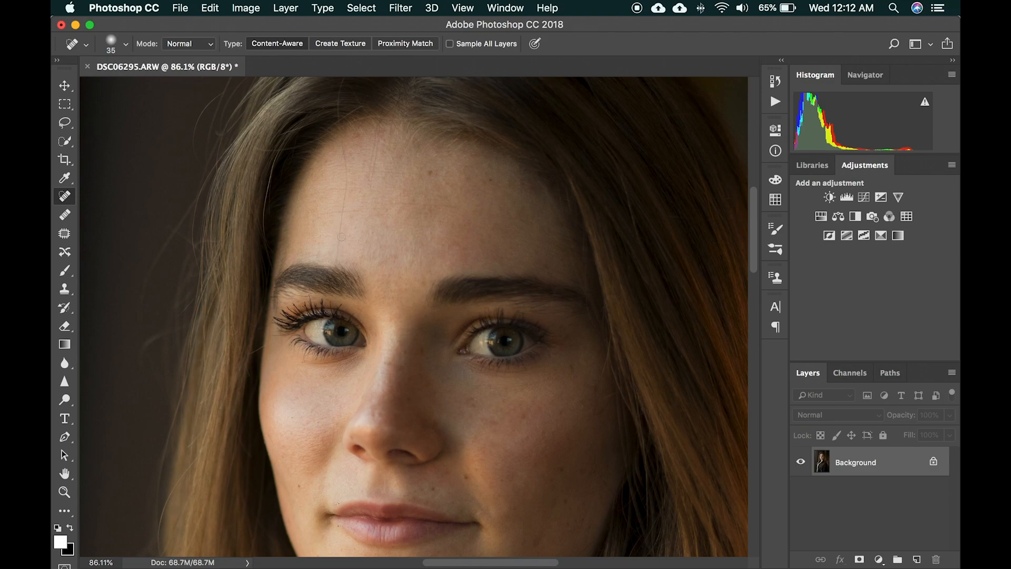
mouse_move(337, 251)
left_mouse_down()
mouse_move(338, 147)
mouse_move(373, 164)
mouse_move(369, 138)
left_mouse_up()
left_click(377, 148)
scroll(470, 338, "down", 5)
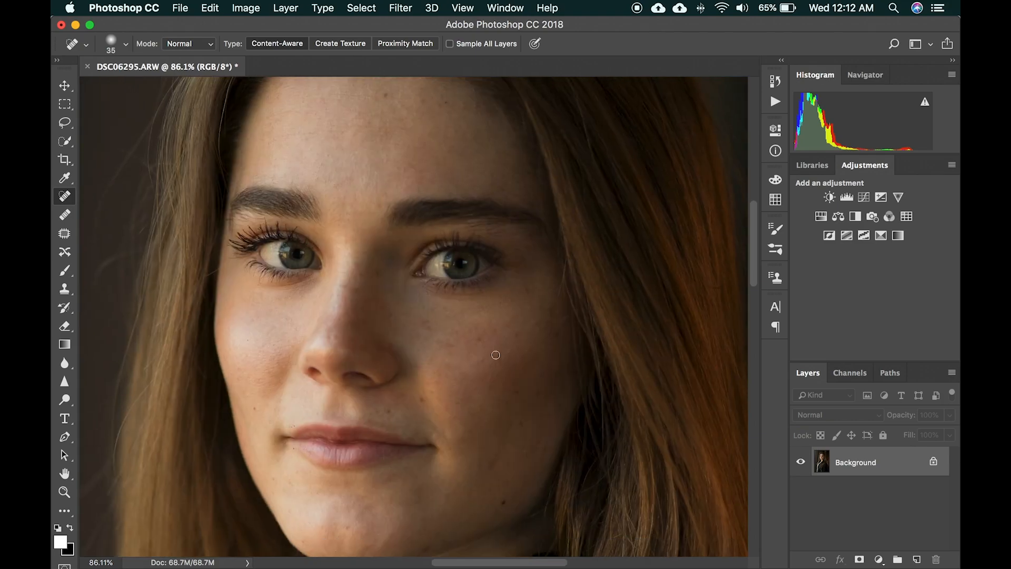
mouse_move(539, 450)
left_mouse_down()
mouse_move(516, 505)
mouse_move(551, 379)
mouse_move(565, 413)
mouse_move(564, 380)
mouse_move(538, 436)
left_mouse_up()
scroll(426, 269, "up", 3)
scroll(427, 269, "left", 3)
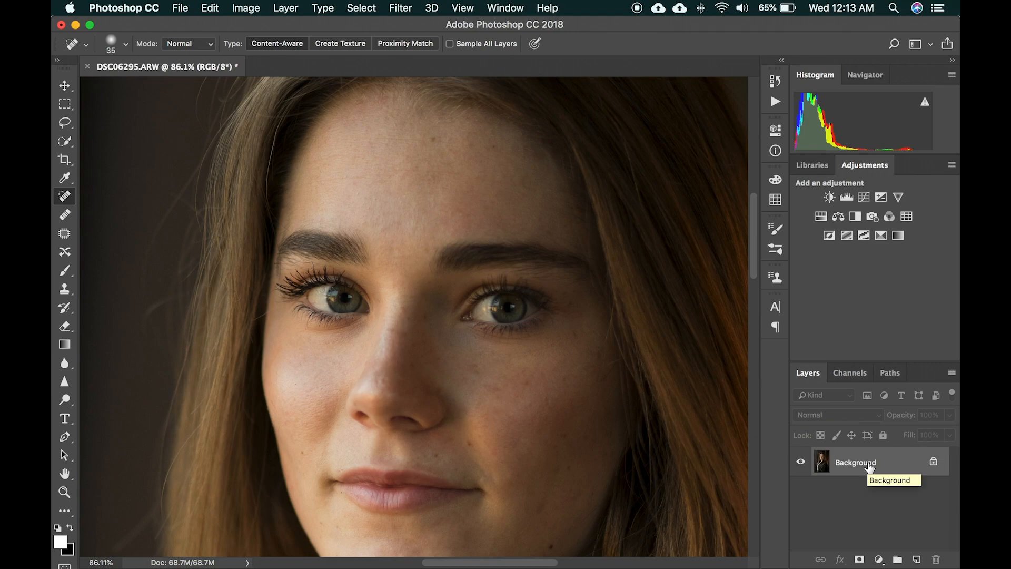
Duplicate the Background layer twice, naming the lower copy "color" and the upper copy "texture".
key("super+j")
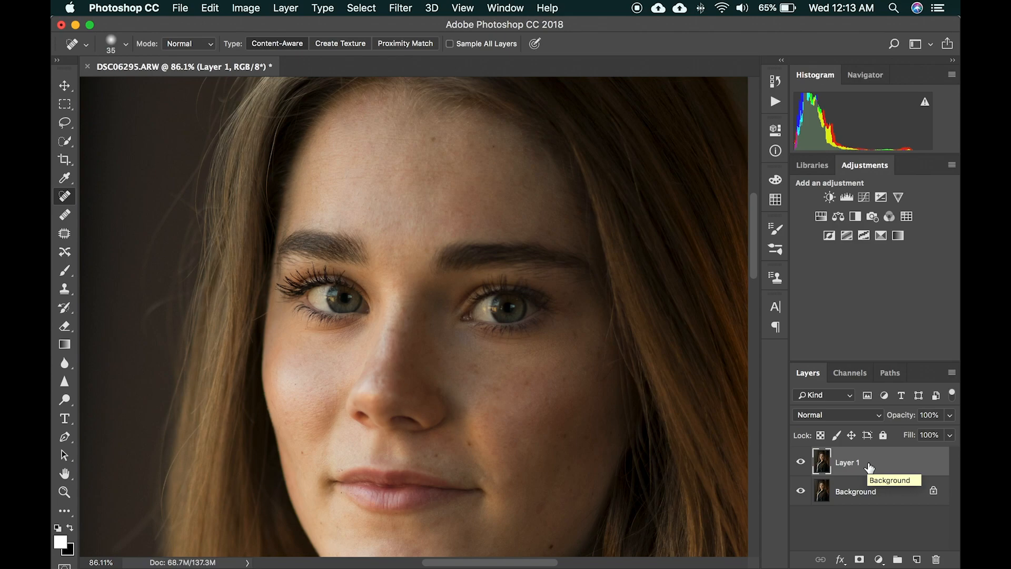
key("super+j")
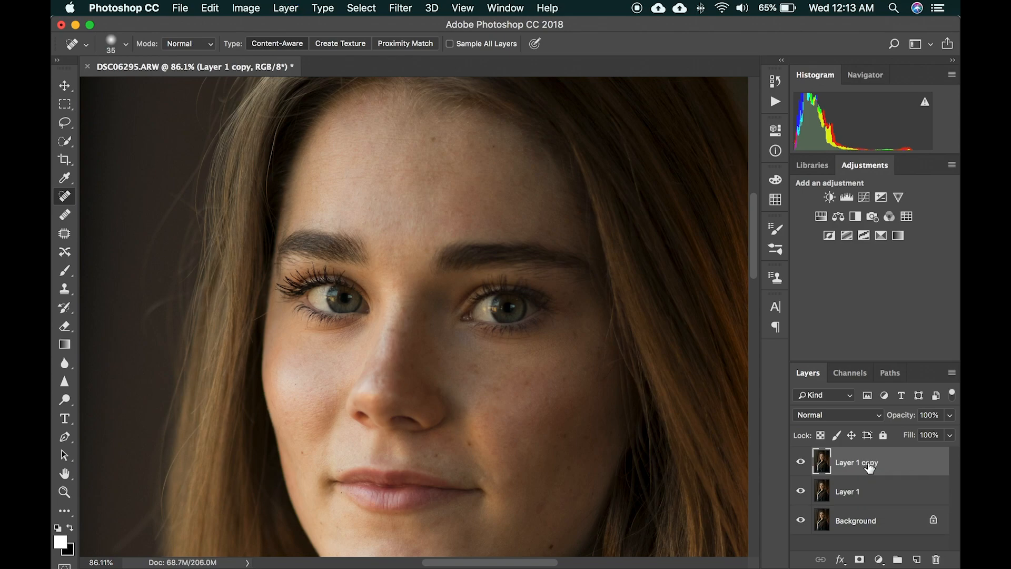
double_click(853, 491)
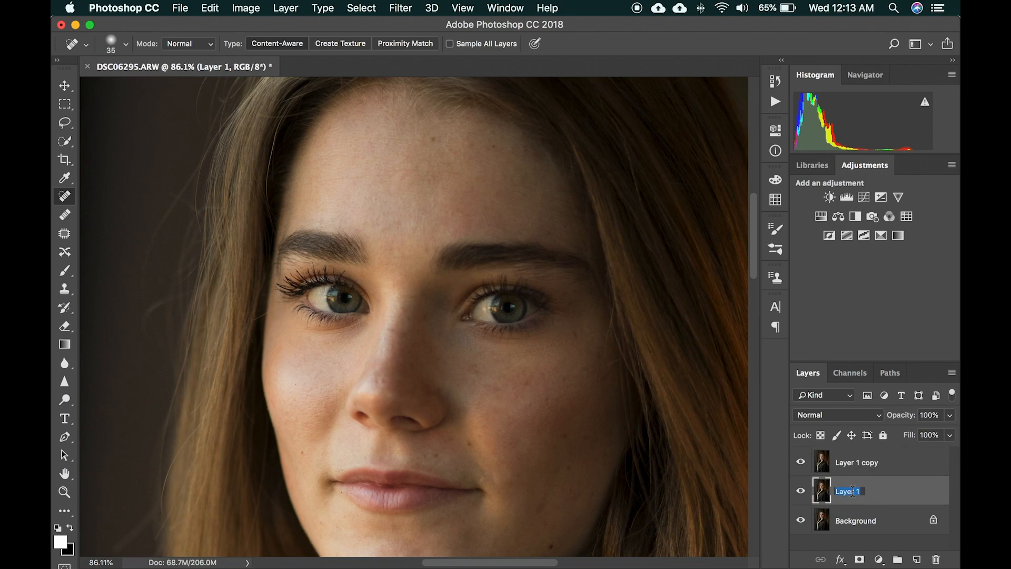
type("c")
key("Return")
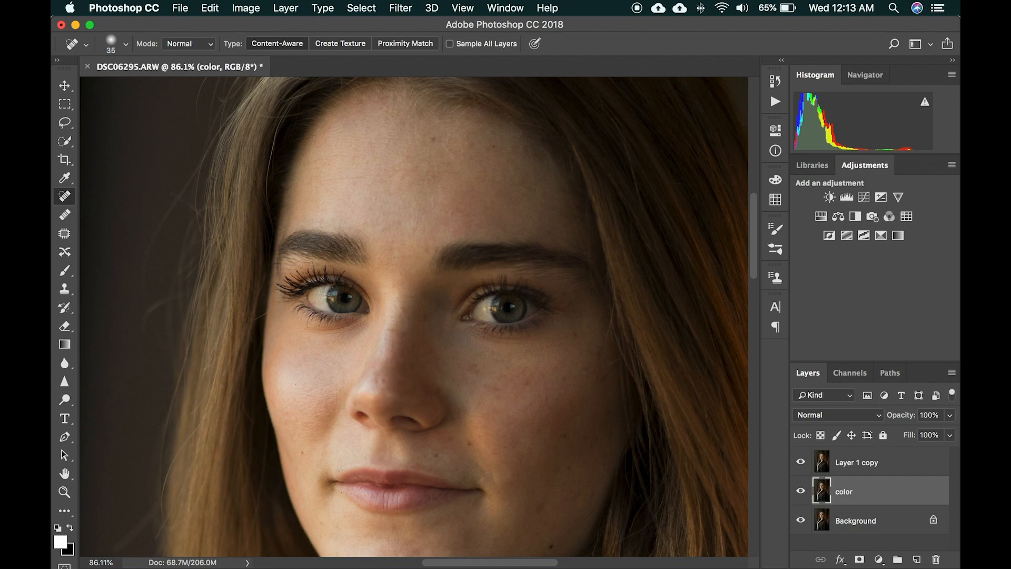
left_click(860, 462)
double_click(858, 464)
type("texture")
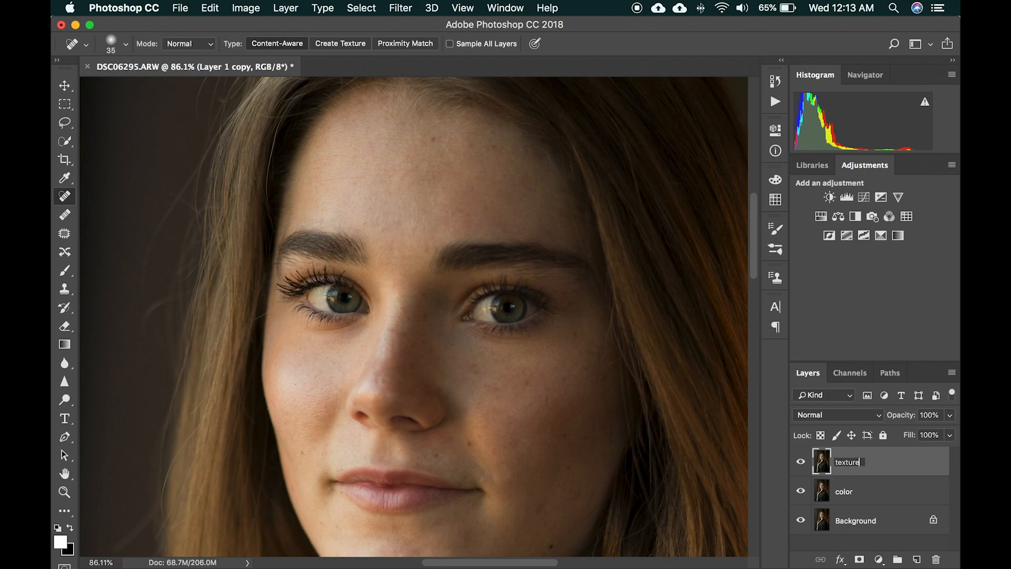
key("Return")
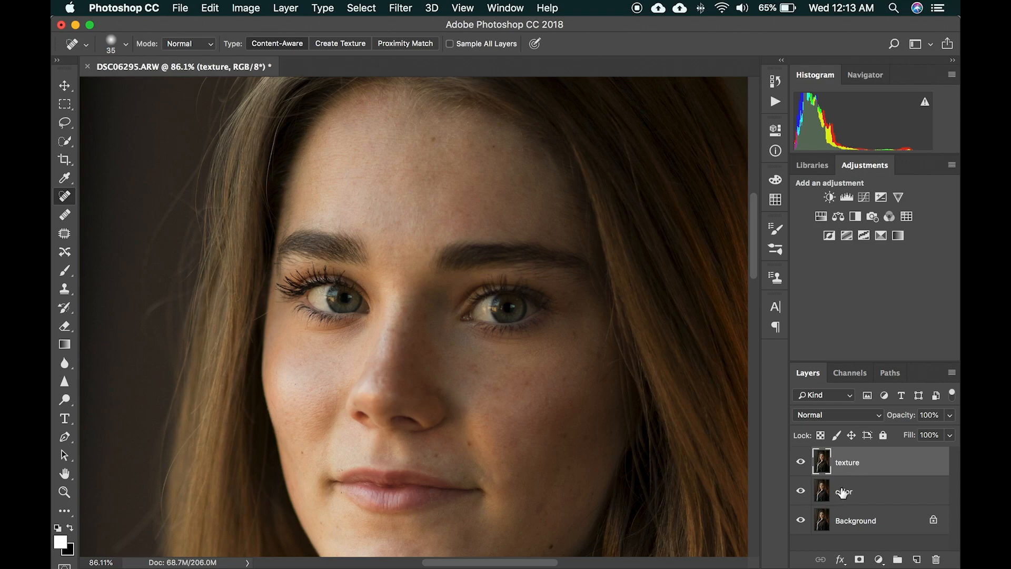
Apply a Gaussian Blur with an 8.0-pixel radius to the color layer and check it with the texture layer temporarily hidden.
left_click(824, 495)
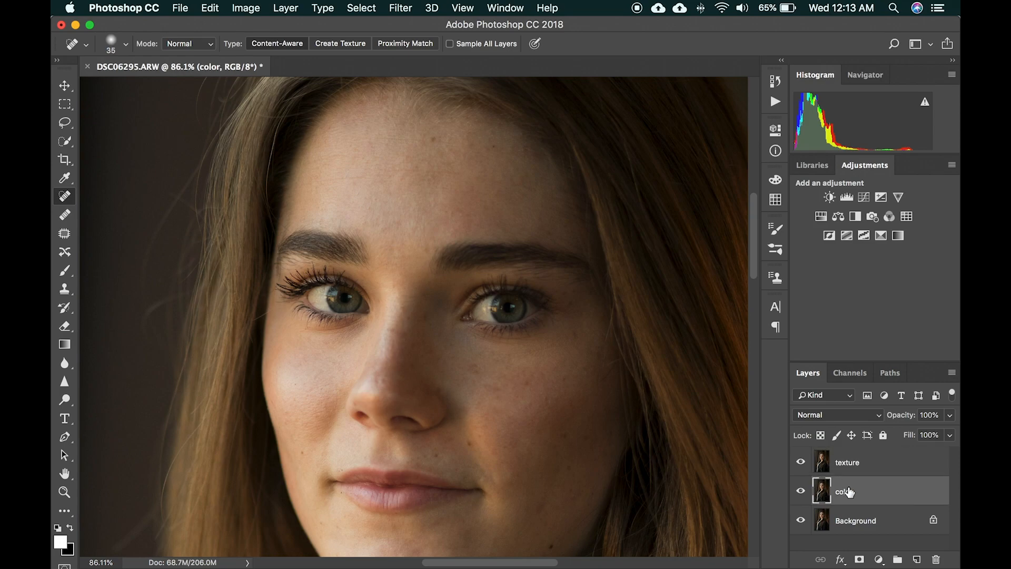
left_click(401, 8)
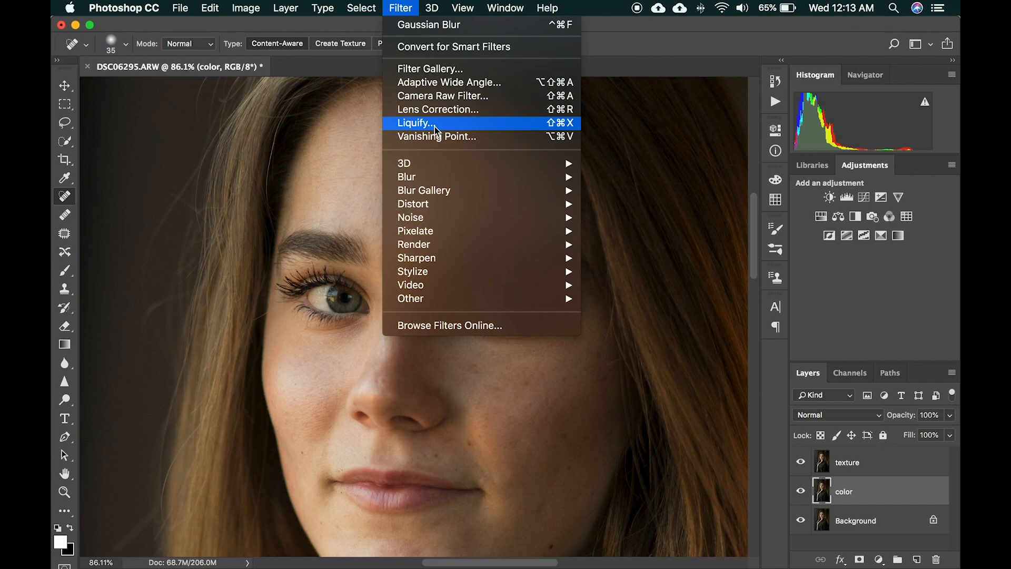
mouse_move(436, 177)
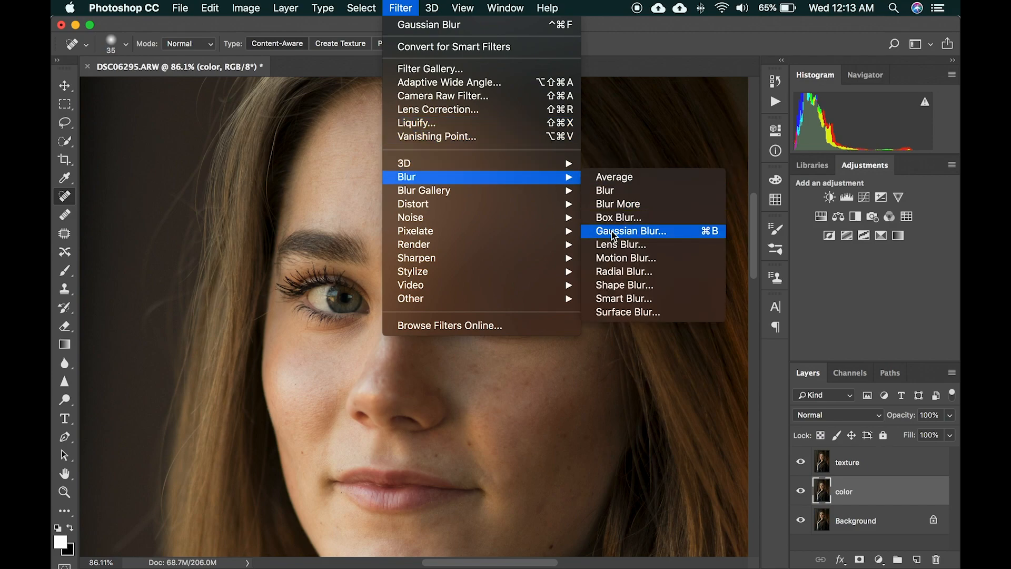
left_click(613, 232)
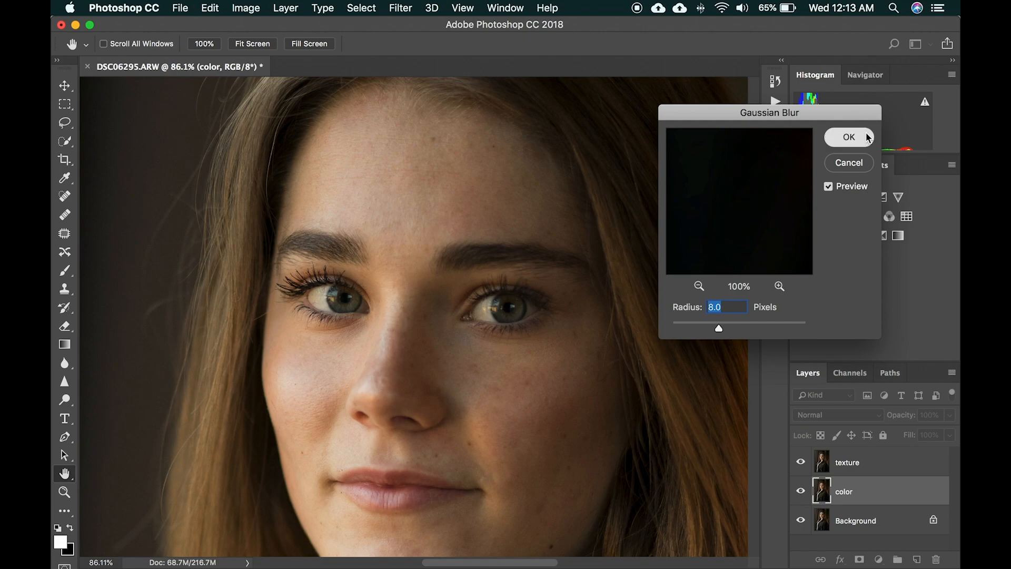
key("Return")
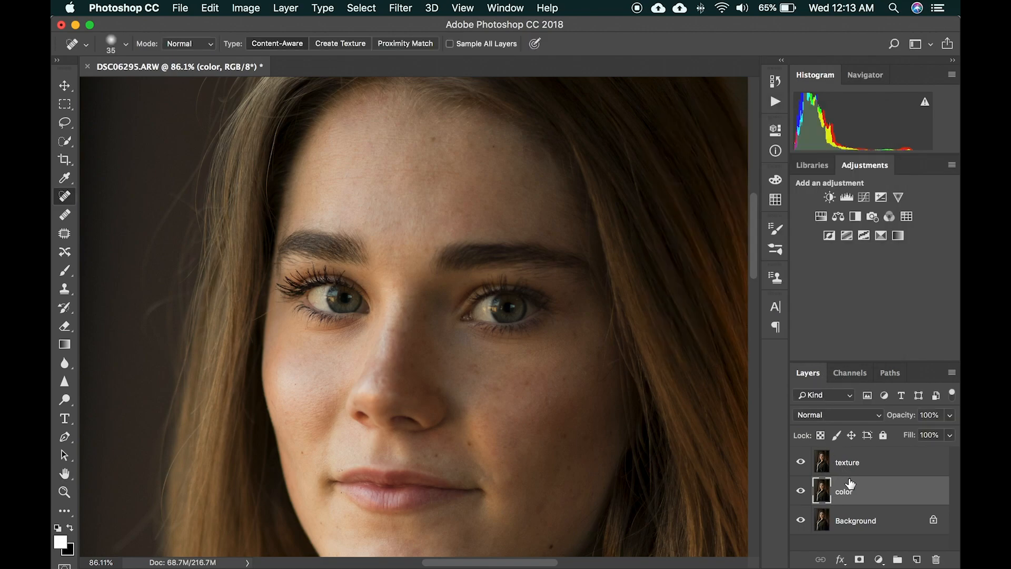
left_click(800, 461)
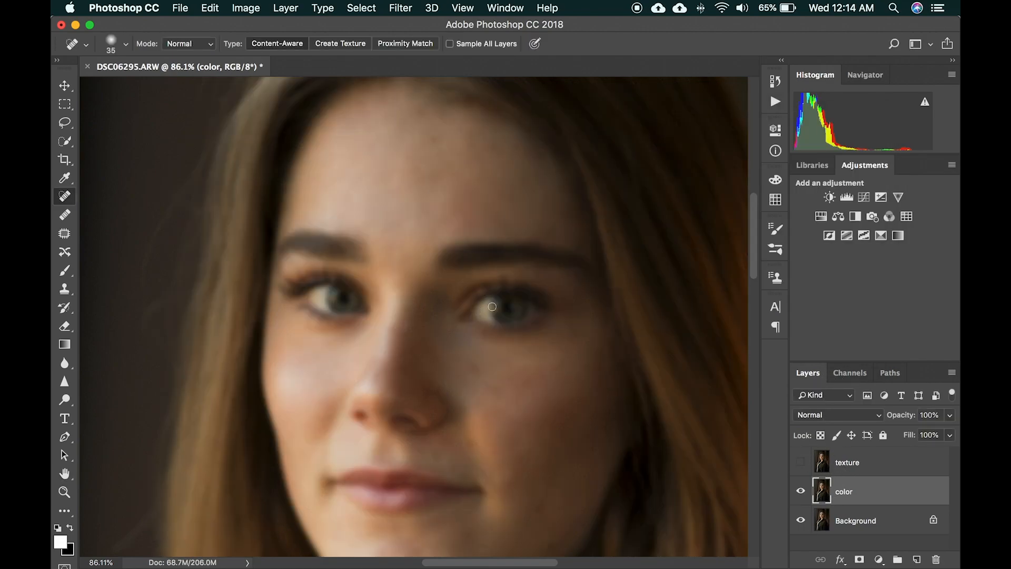
left_click(800, 462)
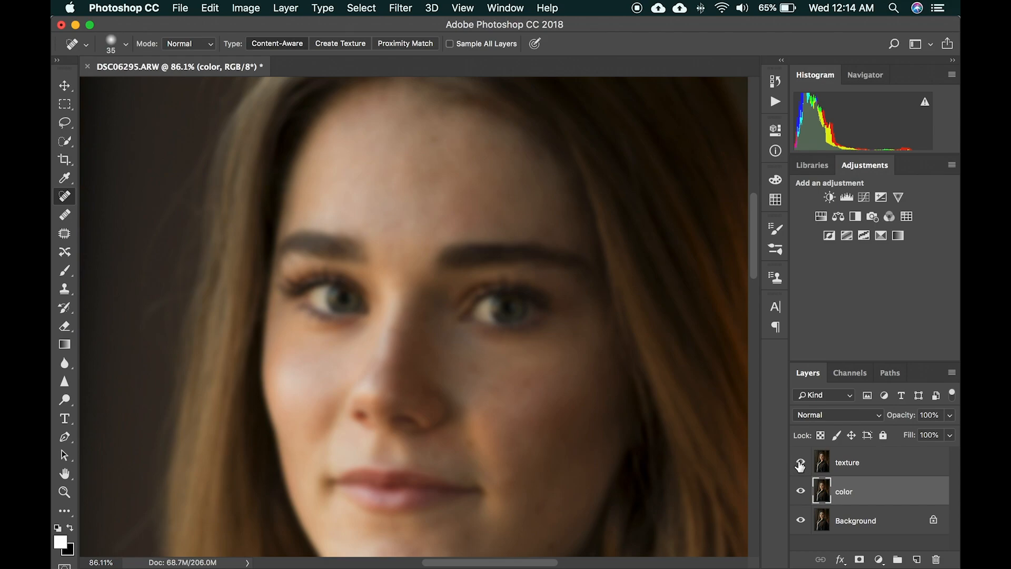
Apply the color layer's RGB channel to the texture layer with Apply Image, using Subtract blending, opacity 100%, scale 2 and offset 128.
left_click(830, 465)
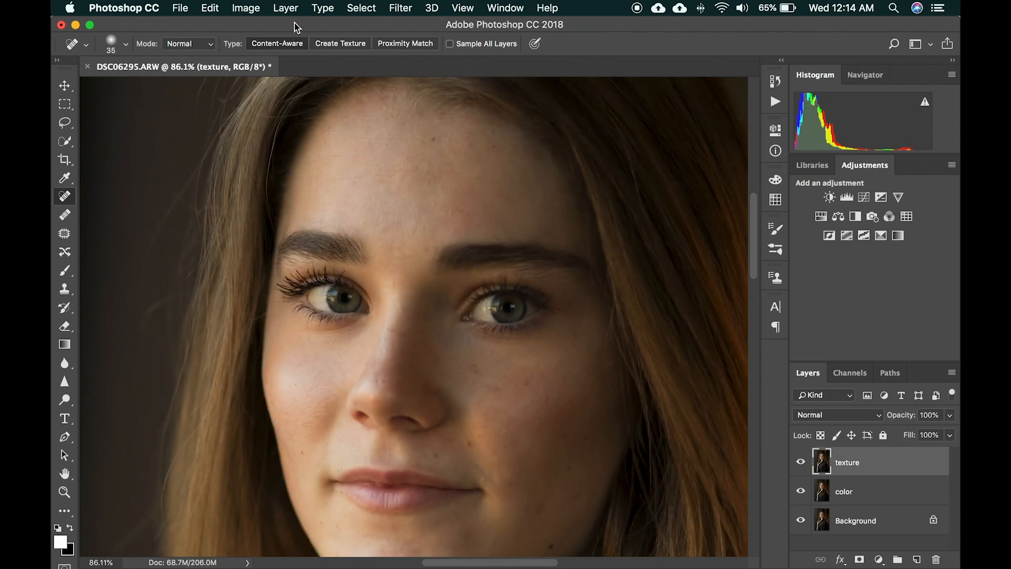
left_click(252, 8)
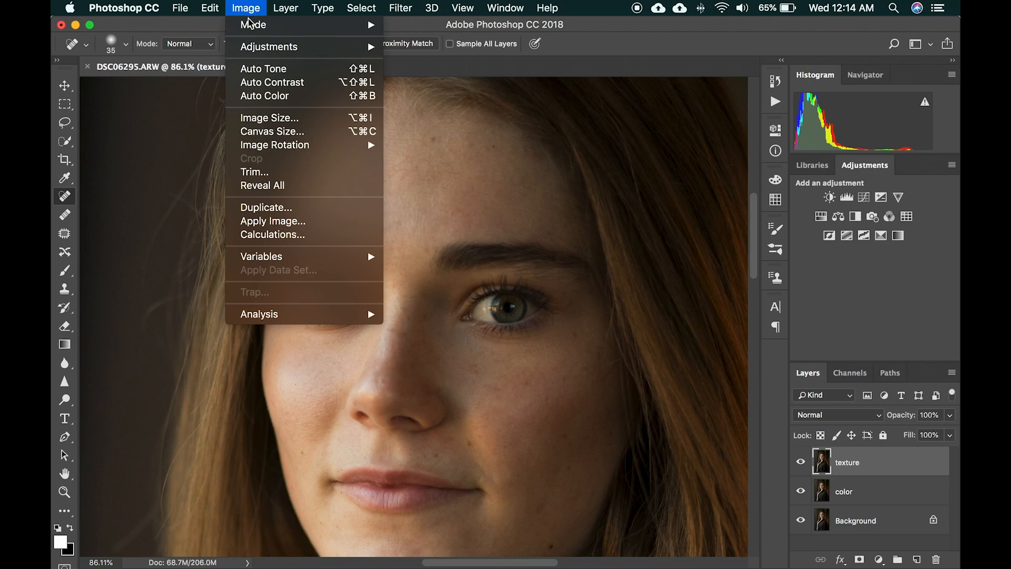
left_click(285, 223)
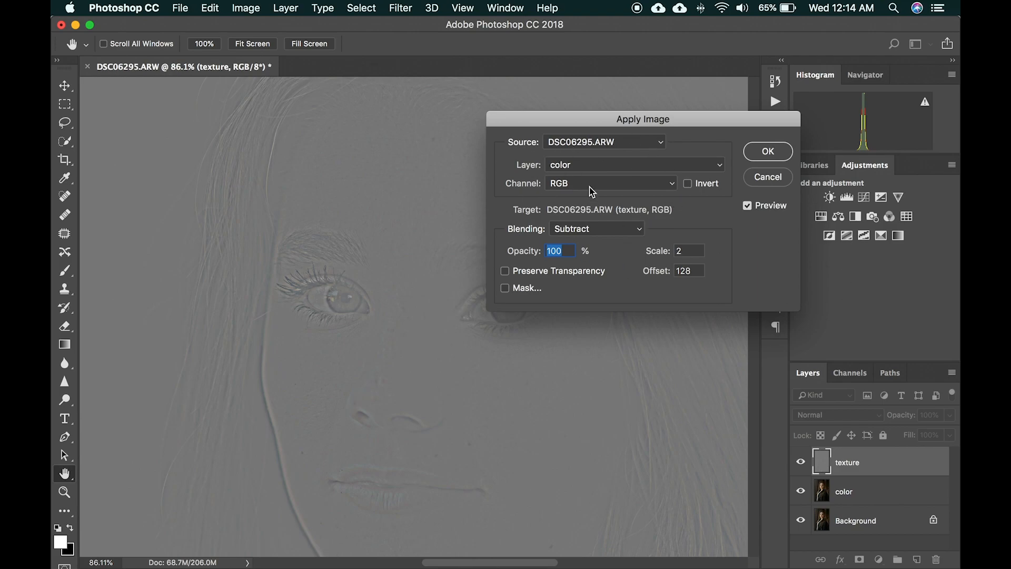
left_click(626, 144)
left_click(671, 148)
left_click(563, 166)
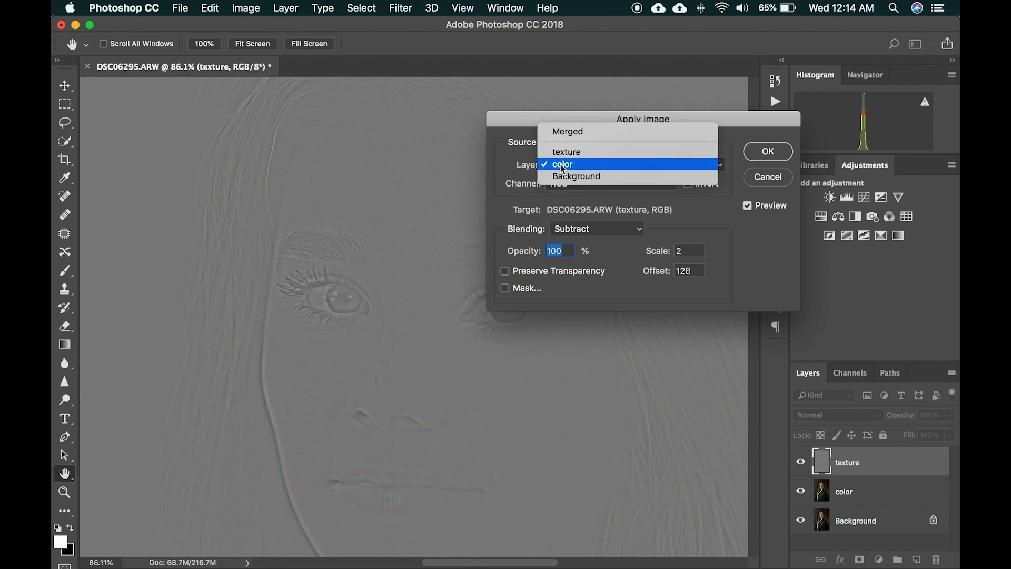
left_click(563, 168)
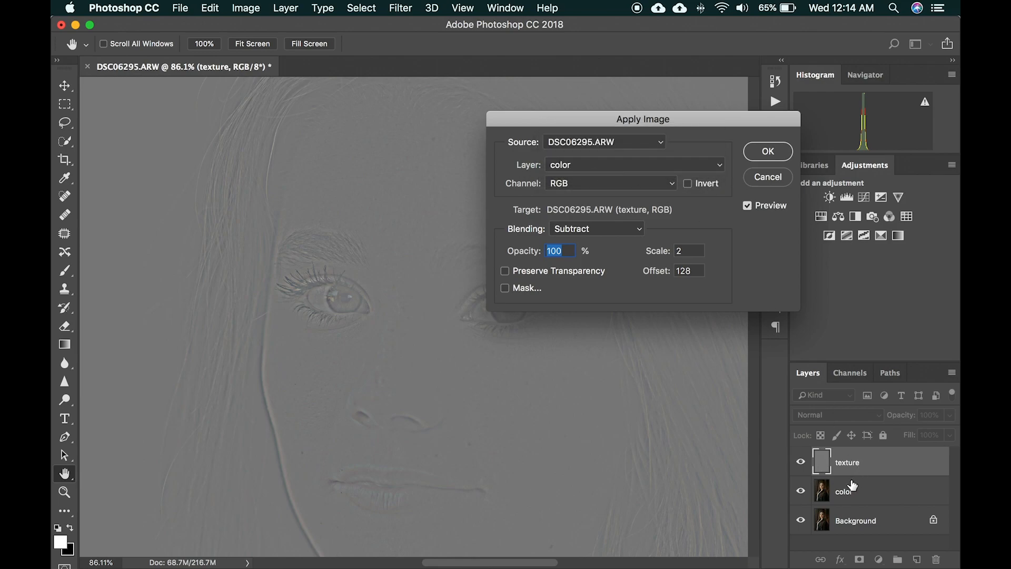
left_click(585, 234)
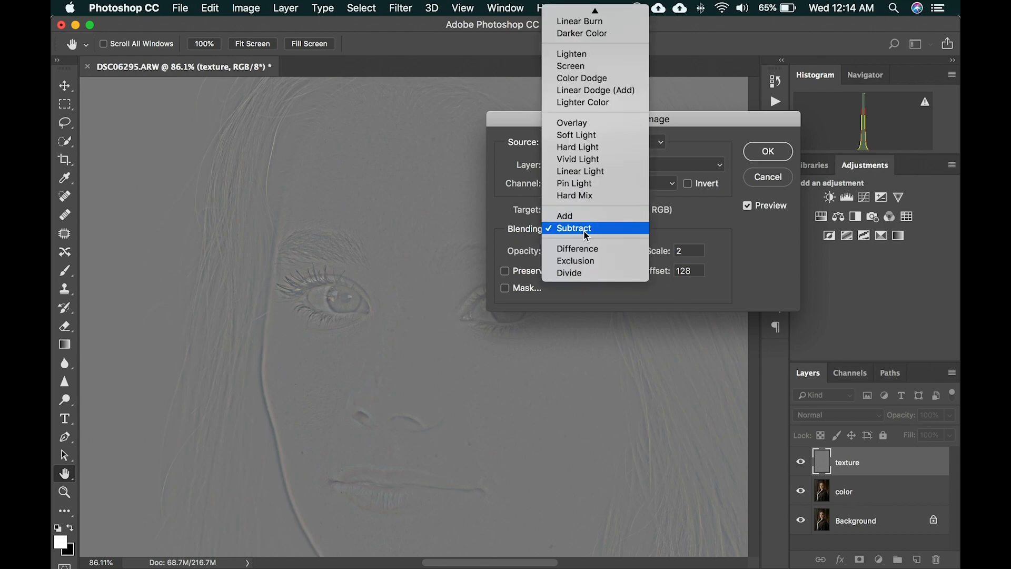
left_click(587, 234)
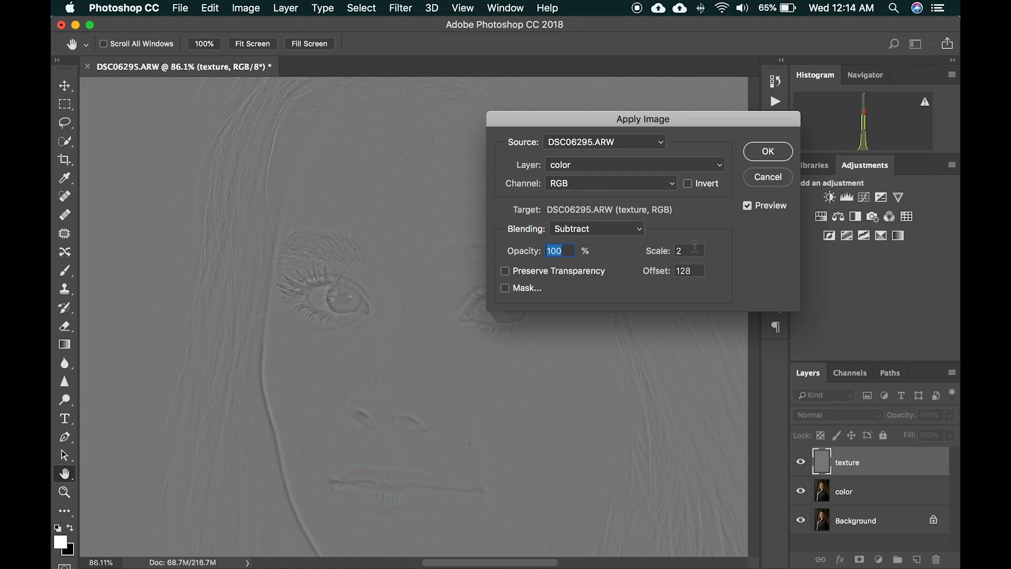
left_click(764, 152)
key("j")
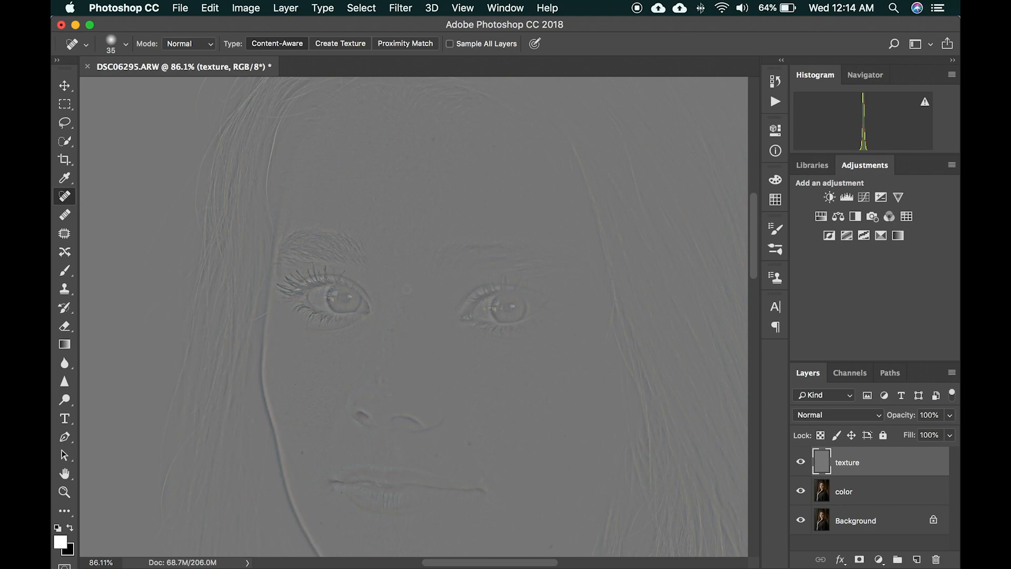
Set the texture layer's blend mode to Linear Light.
scroll(428, 316, "down", 3)
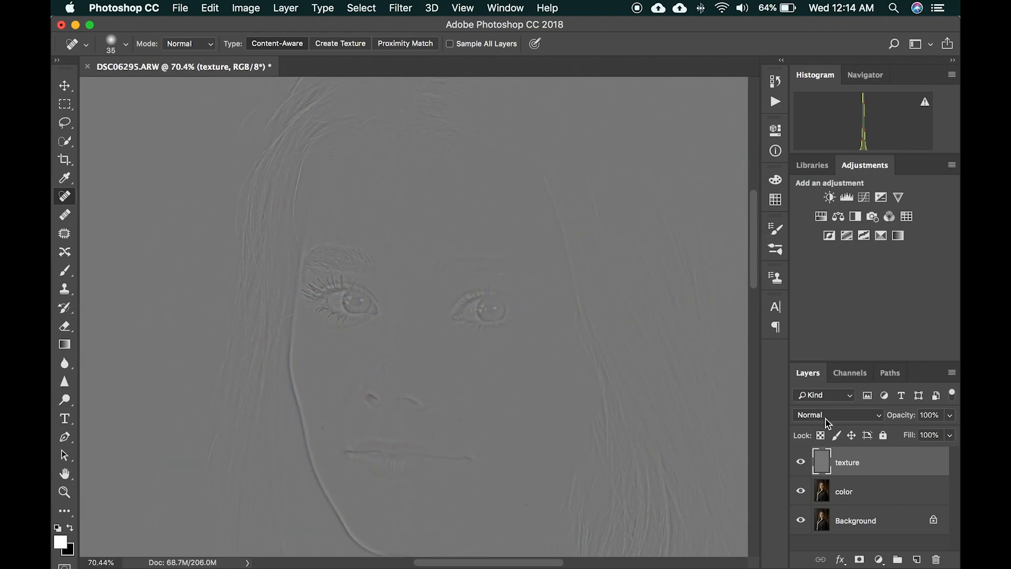
left_click(864, 420)
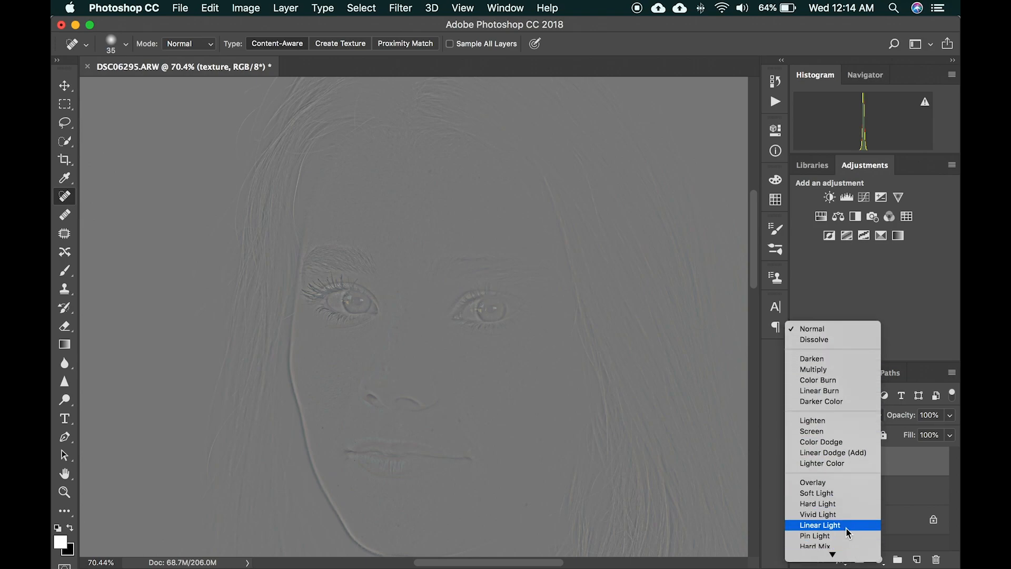
left_click(846, 525)
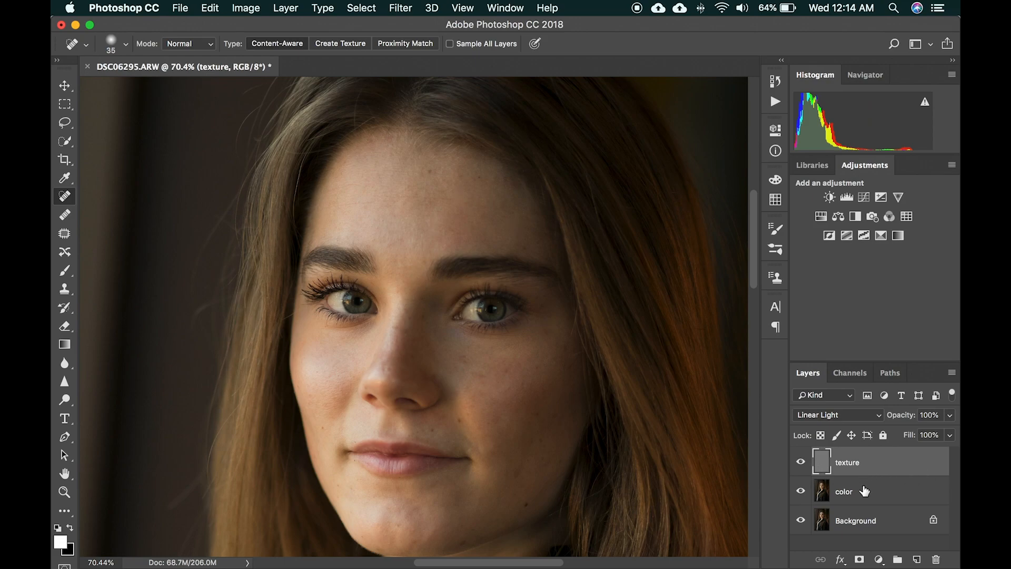
View the color and texture layers separately, then show both with the Background layer hidden.
left_click(801, 462)
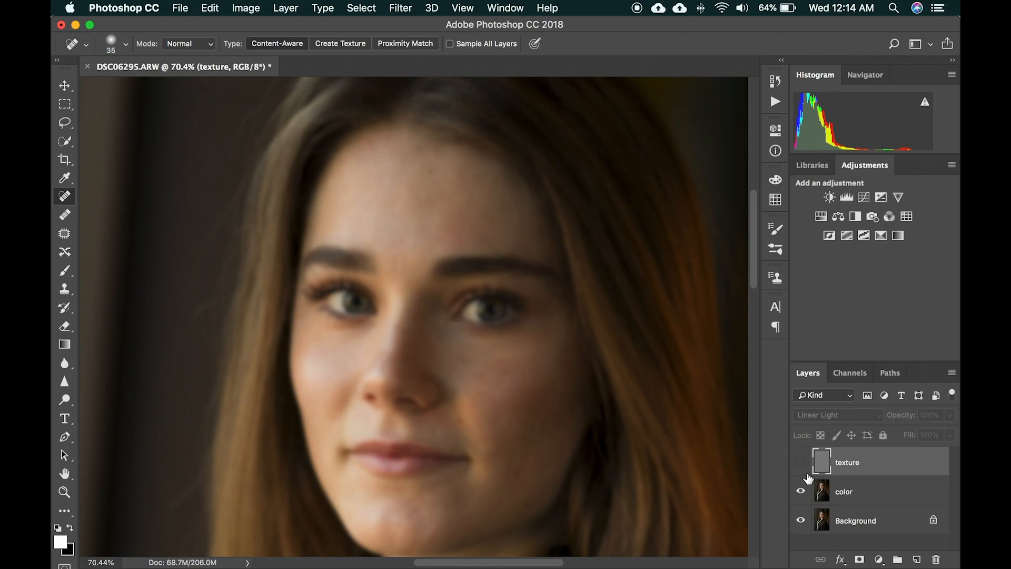
left_click(798, 462)
left_click(804, 492)
left_click(801, 521)
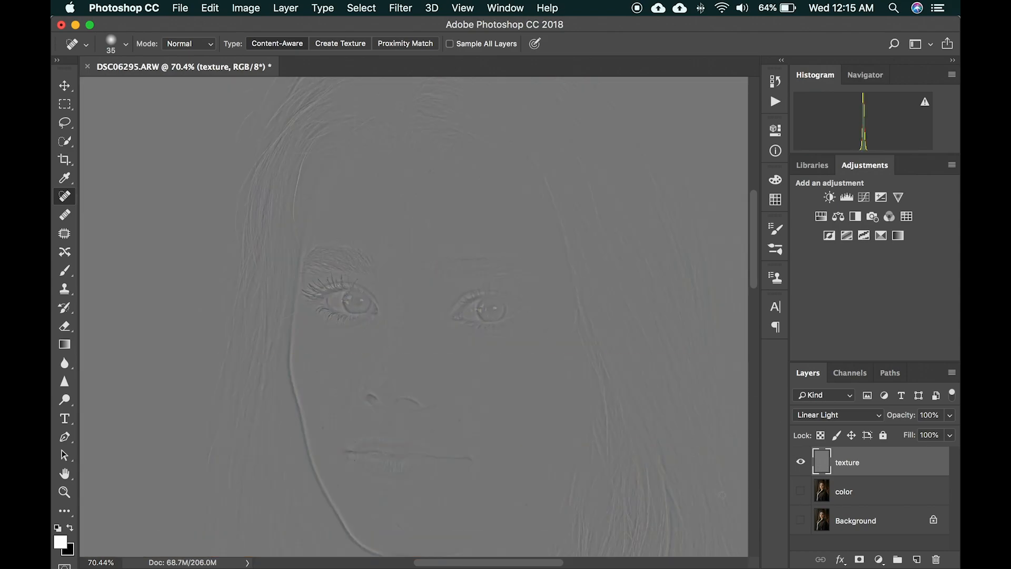
left_click(800, 491)
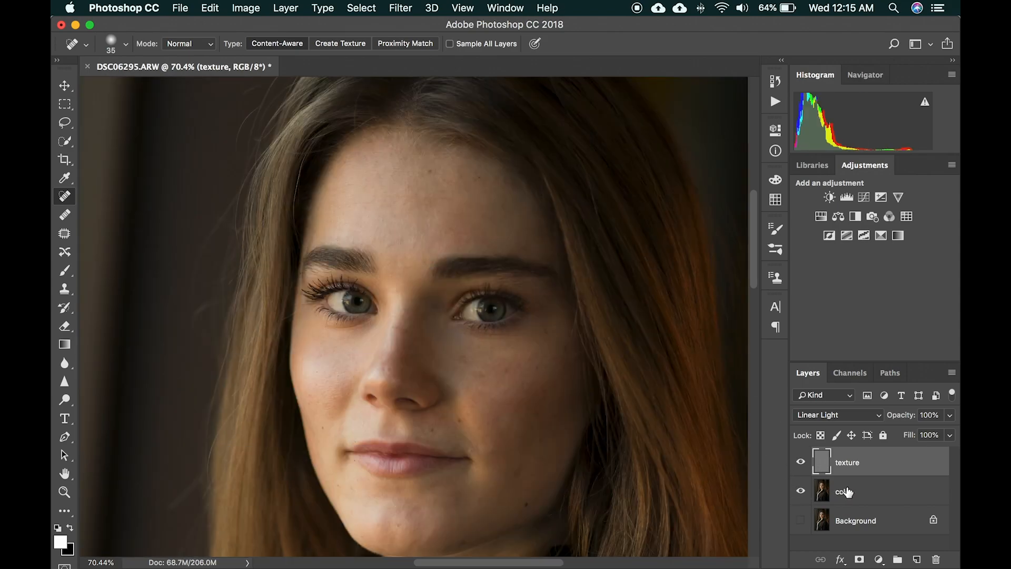
On the color layer, lasso the lit side of the forehead above the eyebrow with a 65 px feather.
left_click(828, 499)
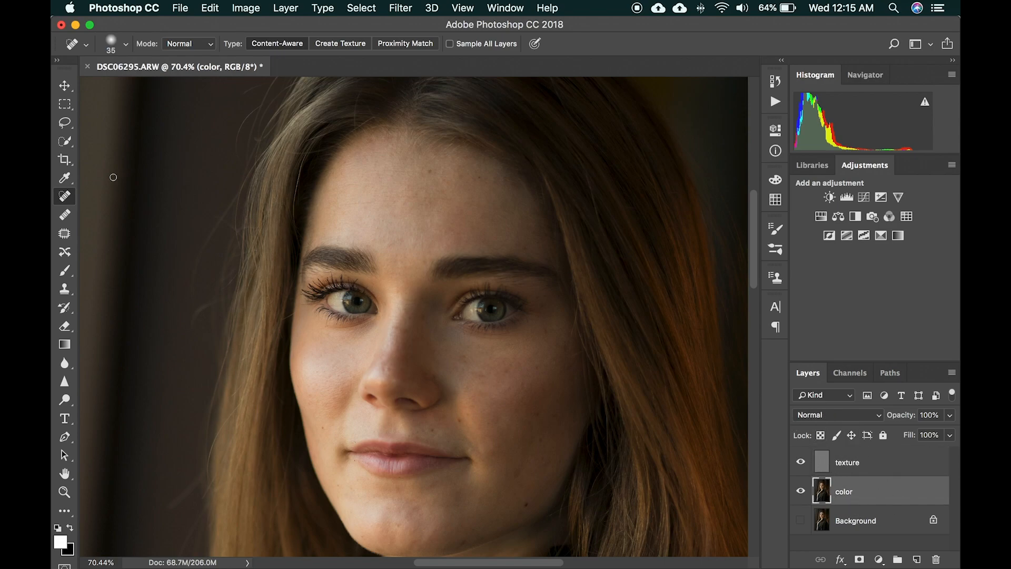
left_click(65, 123)
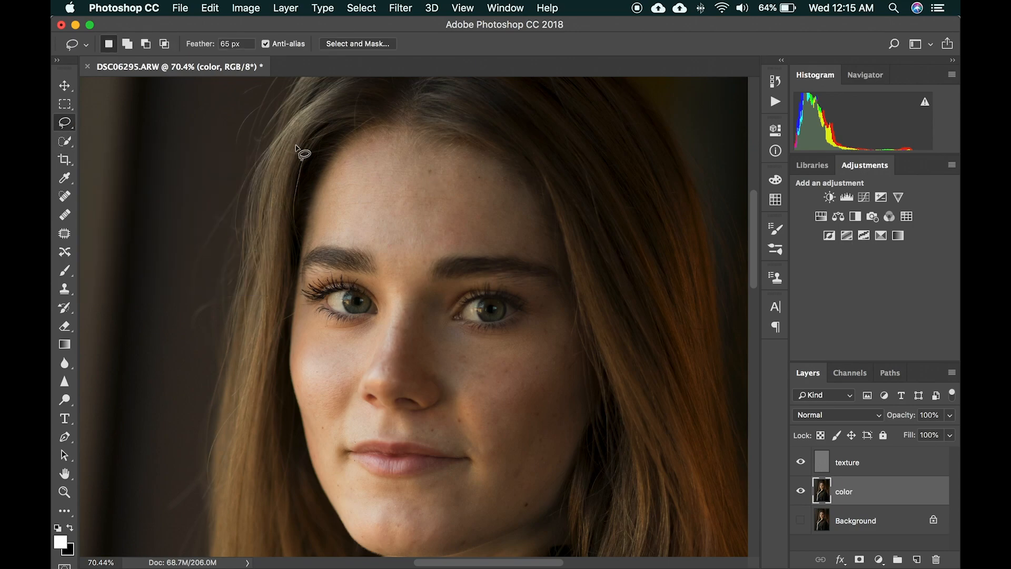
mouse_move(325, 239)
left_mouse_down()
mouse_move(319, 207)
mouse_move(337, 158)
mouse_move(392, 144)
mouse_move(432, 194)
mouse_move(416, 257)
mouse_move(368, 243)
mouse_move(307, 247)
mouse_move(314, 215)
left_mouse_up()
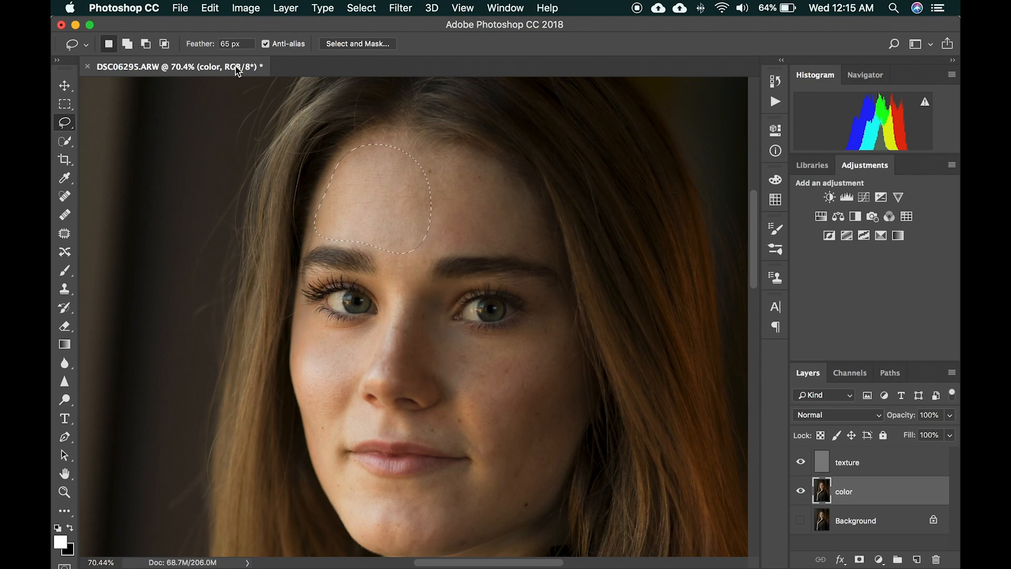
Apply a Gaussian Blur with a 21.9-pixel radius to the selected forehead area, and deselect it.
left_click(402, 8)
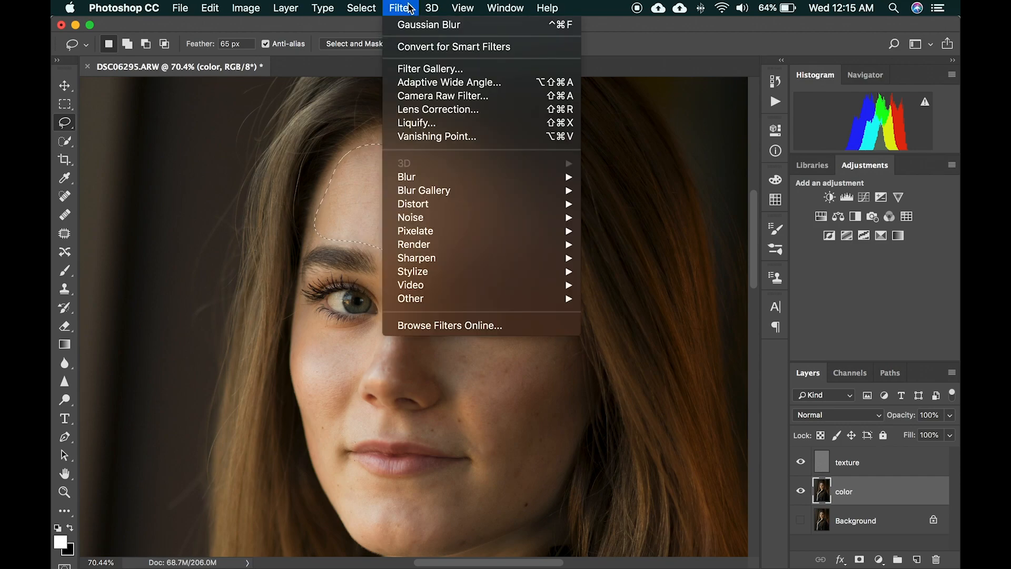
mouse_move(457, 179)
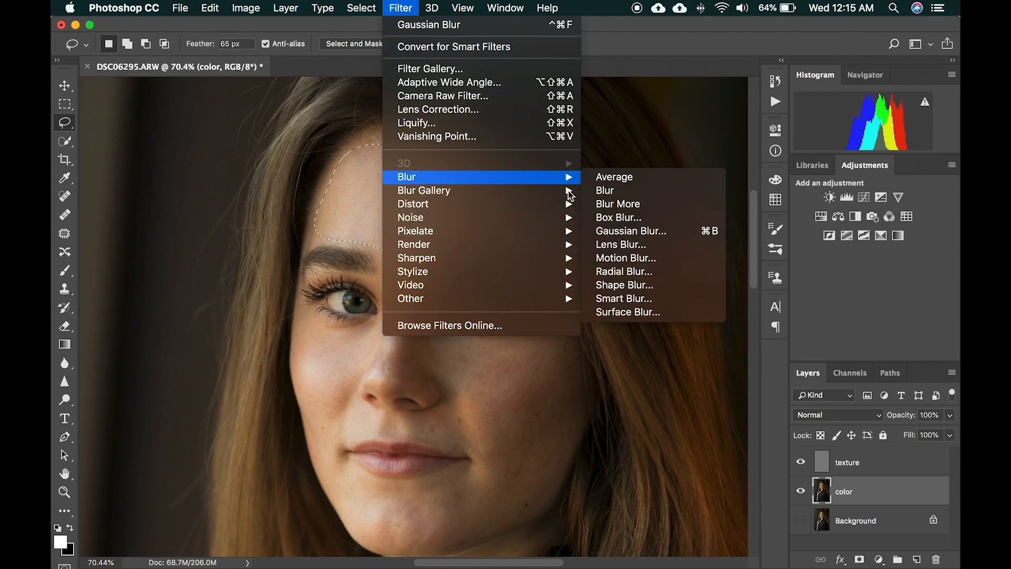
left_click(621, 233)
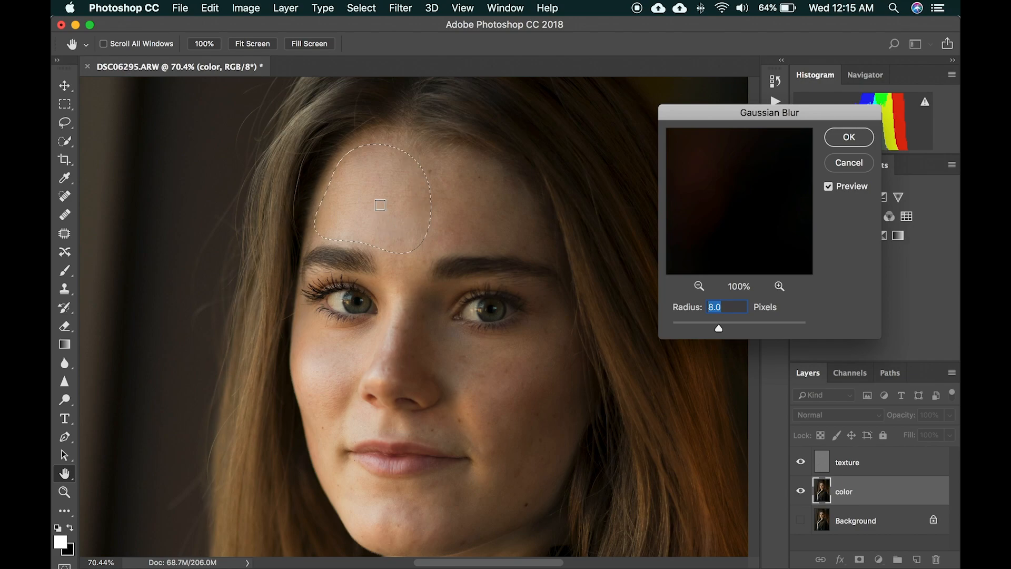
left_click(800, 326)
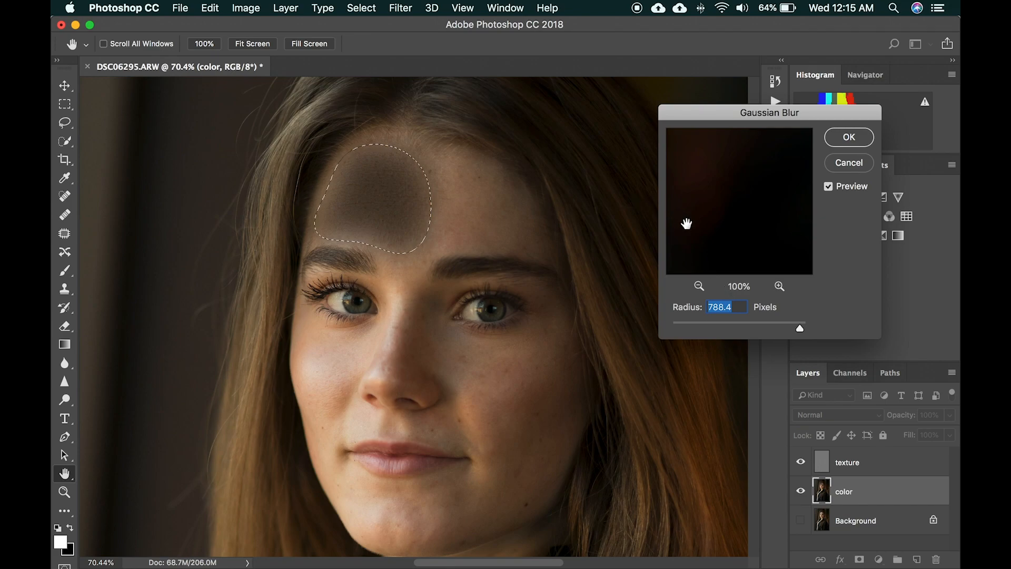
left_click(733, 324)
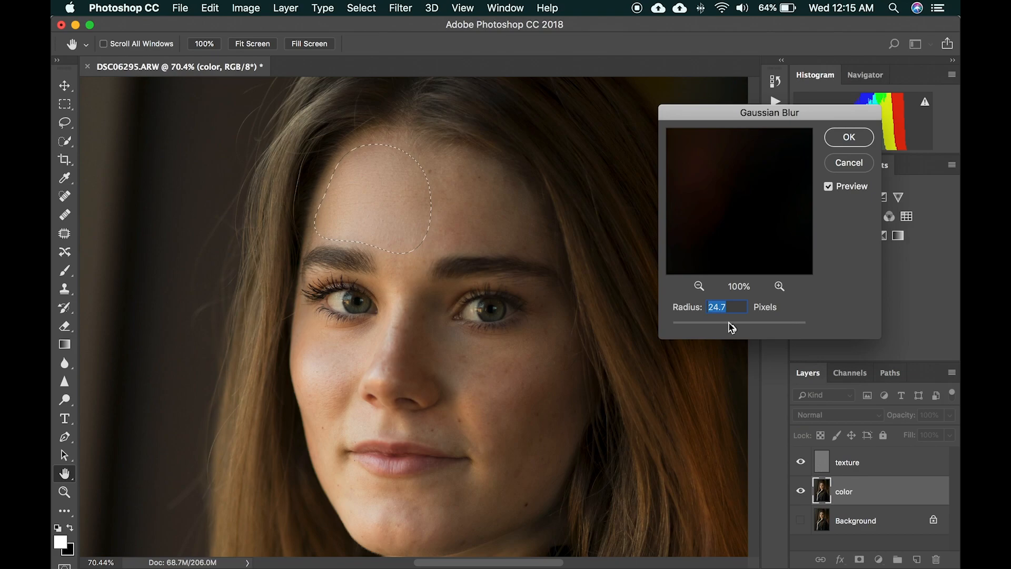
left_click_drag(729, 323, 731, 324)
left_click_drag(735, 329, 732, 328)
left_click(849, 137)
key("l")
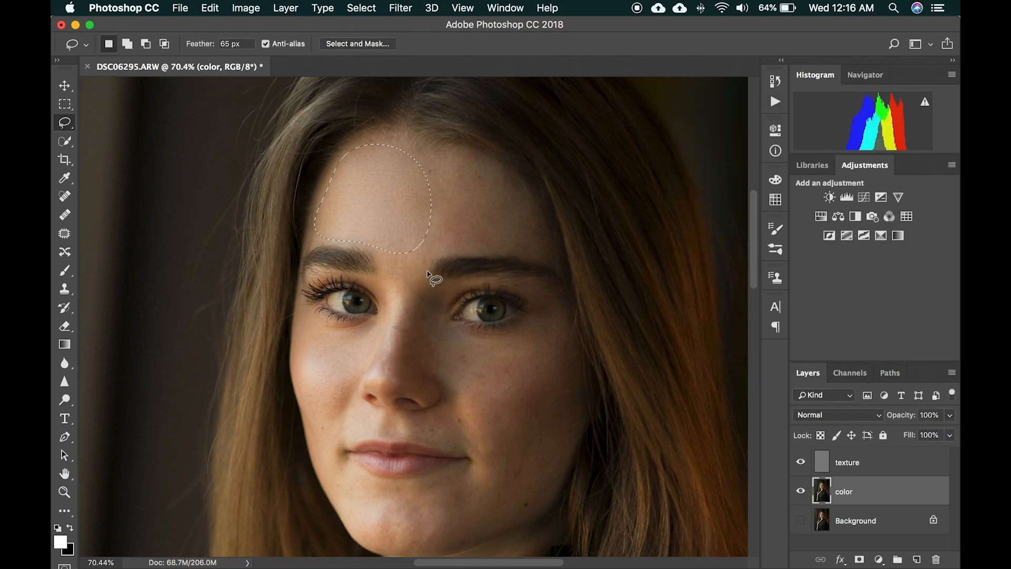
right_click(442, 242)
left_click(453, 245)
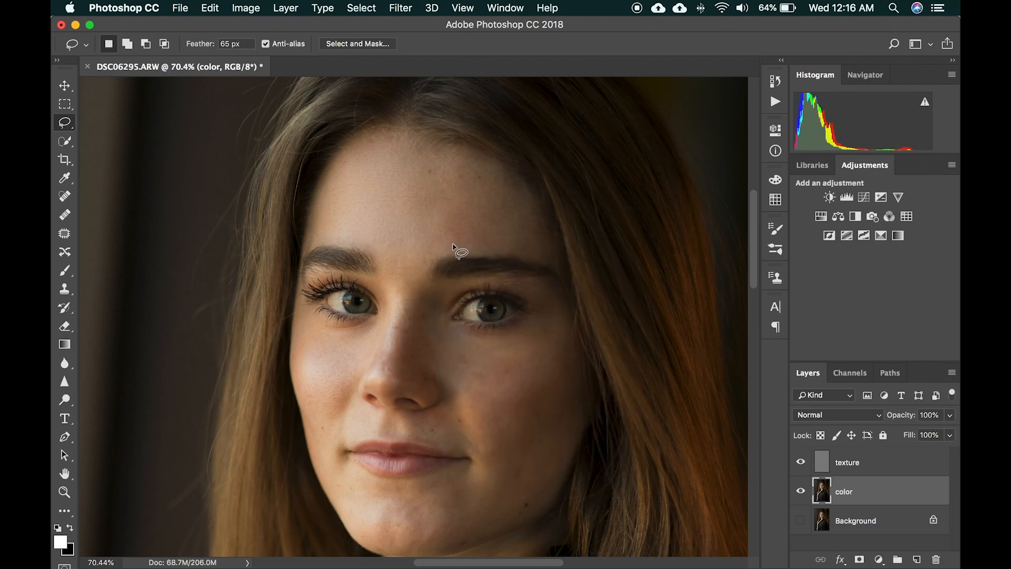
Lasso the shadowed side of the forehead, smooth it with Gaussian Blur, and clear the selection.
mouse_move(485, 170)
left_mouse_down()
mouse_move(427, 169)
mouse_move(395, 244)
mouse_move(556, 248)
mouse_move(468, 161)
left_mouse_up()
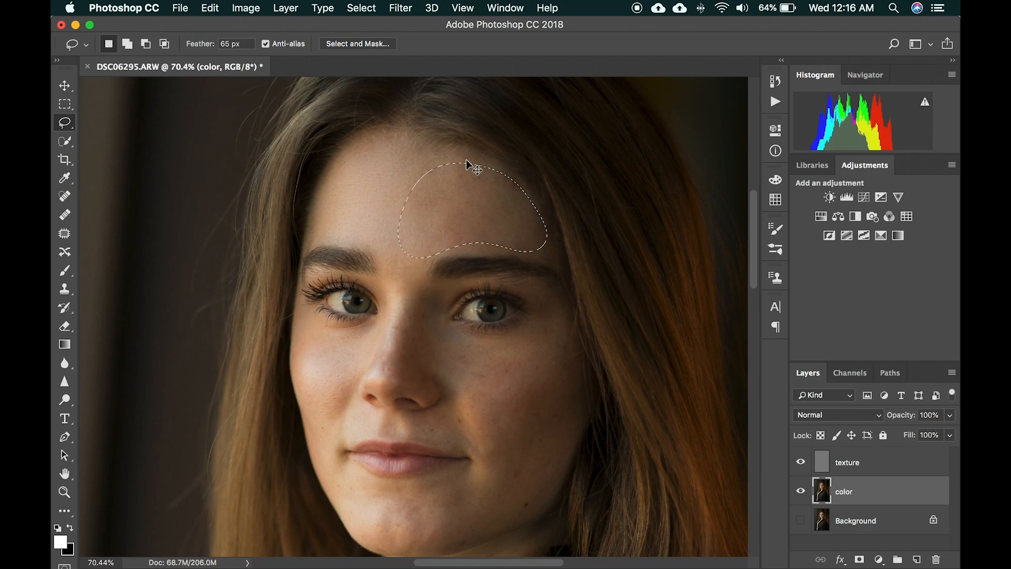
key("super+alt+f")
left_click(849, 137)
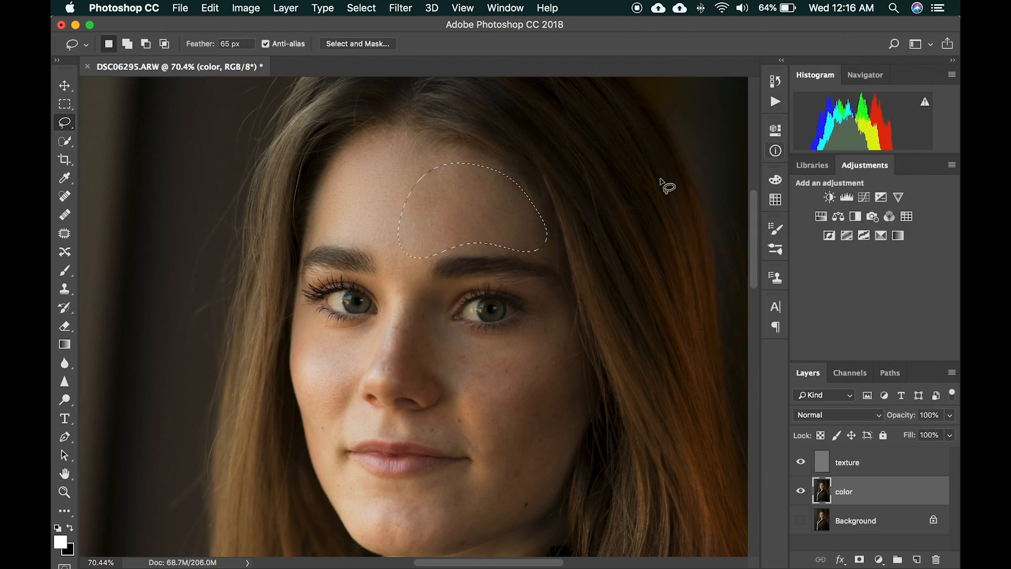
right_click(560, 203)
left_click(601, 215)
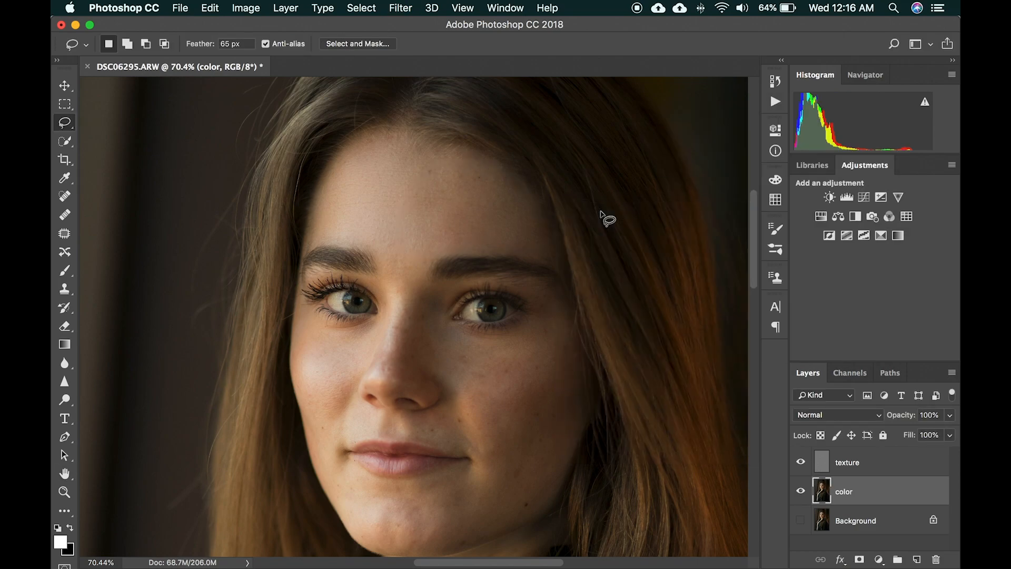
Lasso the skin under the shadowed-side eye, apply a 21.9-pixel Gaussian Blur, and deselect.
mouse_move(543, 317)
left_mouse_down()
mouse_move(492, 341)
mouse_move(432, 348)
mouse_move(557, 370)
mouse_move(522, 316)
left_mouse_up()
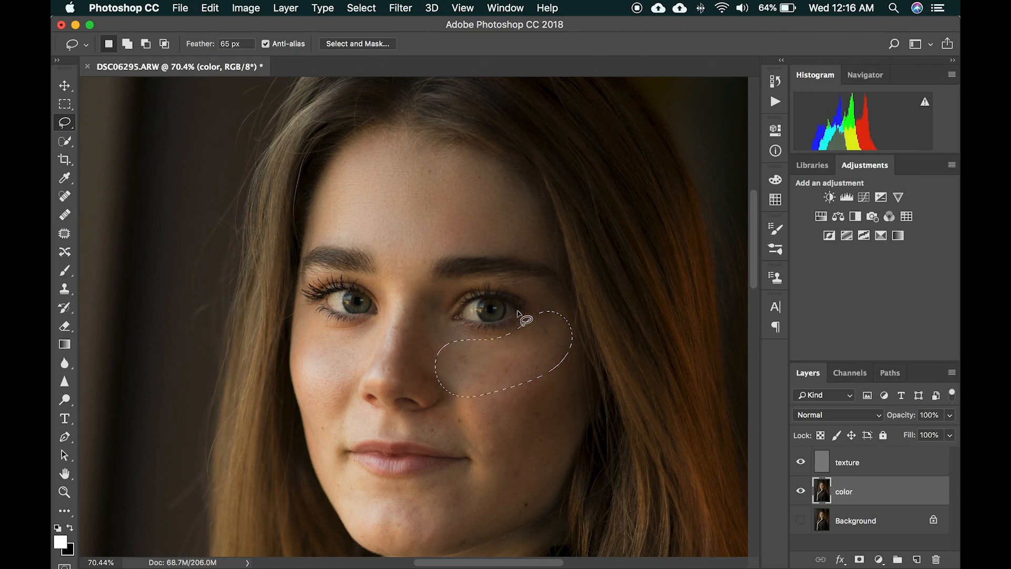
key("super+alt+f")
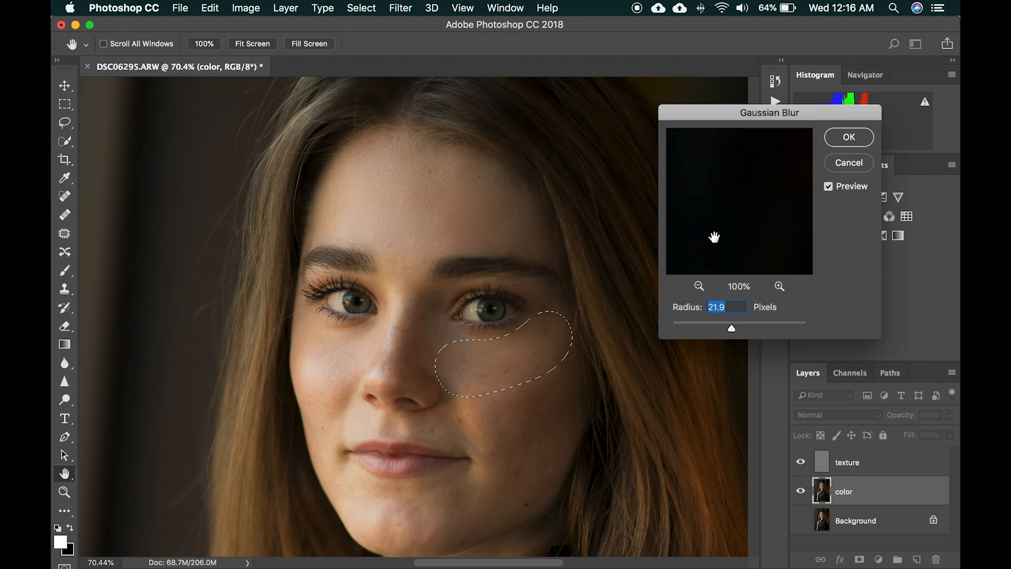
left_click(841, 142)
right_click(416, 330)
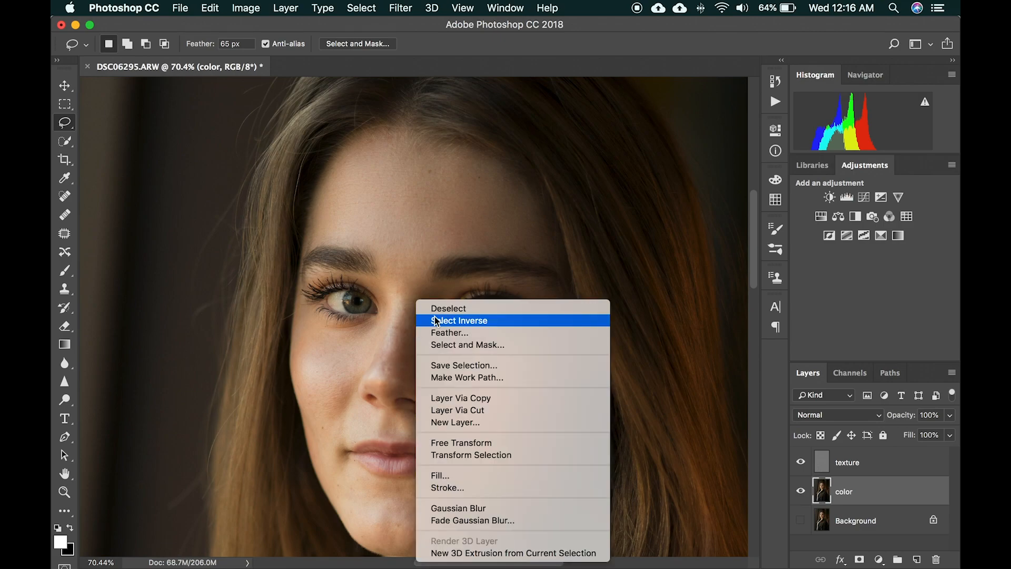
left_click(443, 305)
Lasso the shadowed cheek down to the jaw, blur it with a 21.9-pixel Gaussian Blur, and deselect.
mouse_move(546, 365)
left_mouse_down()
mouse_move(493, 397)
mouse_move(472, 474)
mouse_move(544, 492)
mouse_move(578, 385)
mouse_move(506, 374)
left_mouse_up()
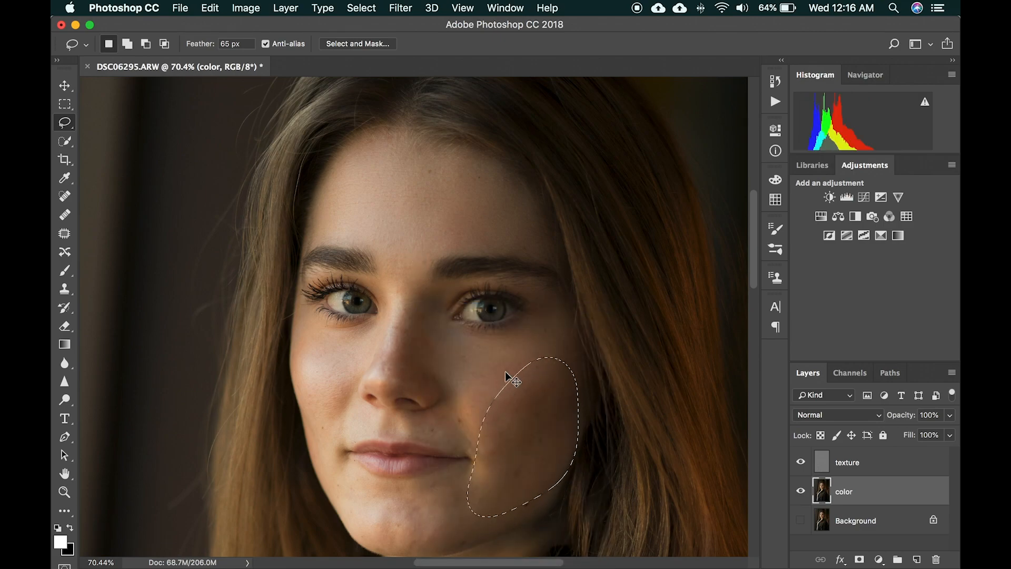
key("super+alt+f")
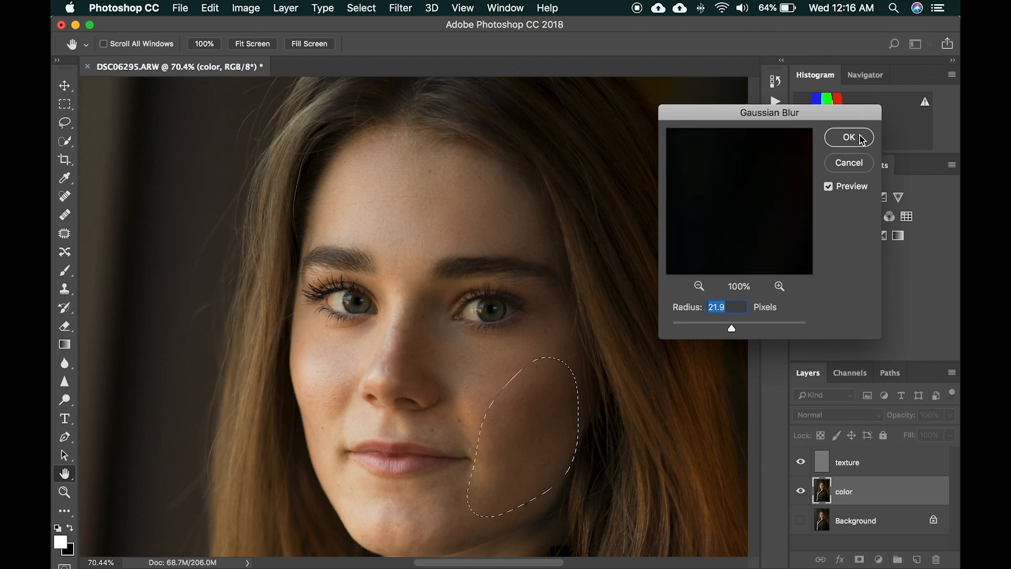
left_click(849, 137)
right_click(515, 321)
left_click(559, 305)
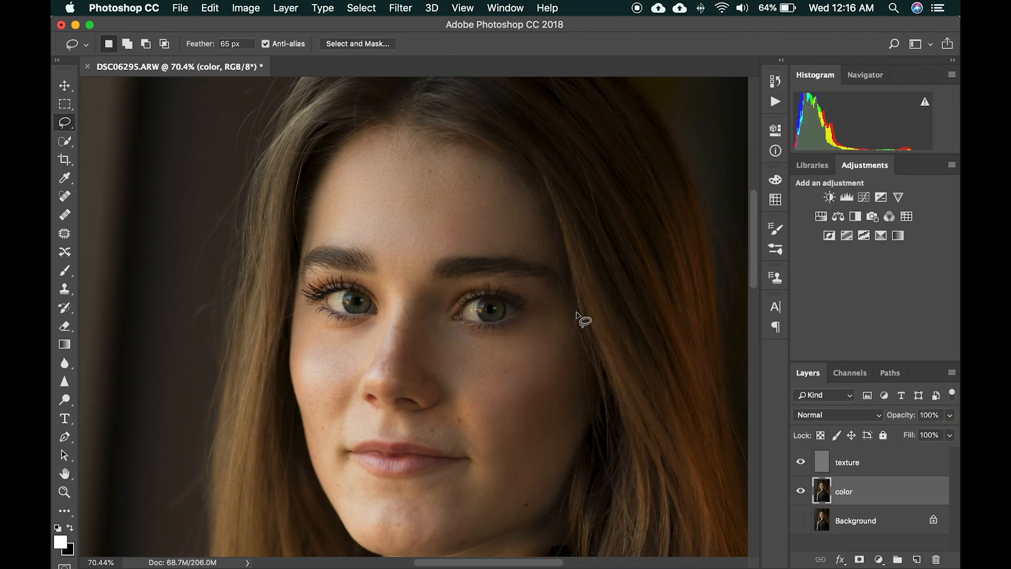
Lasso the nose from bridge to tip, soften it with Gaussian Blur, and remove the selection.
mouse_move(387, 299)
left_mouse_down()
mouse_move(428, 348)
mouse_move(405, 282)
left_mouse_up()
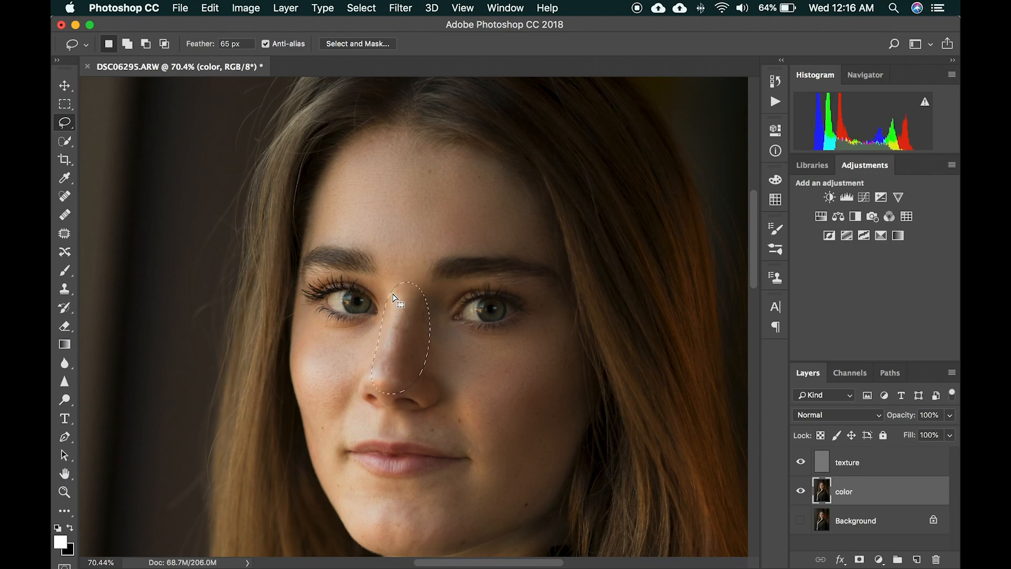
key("super+f")
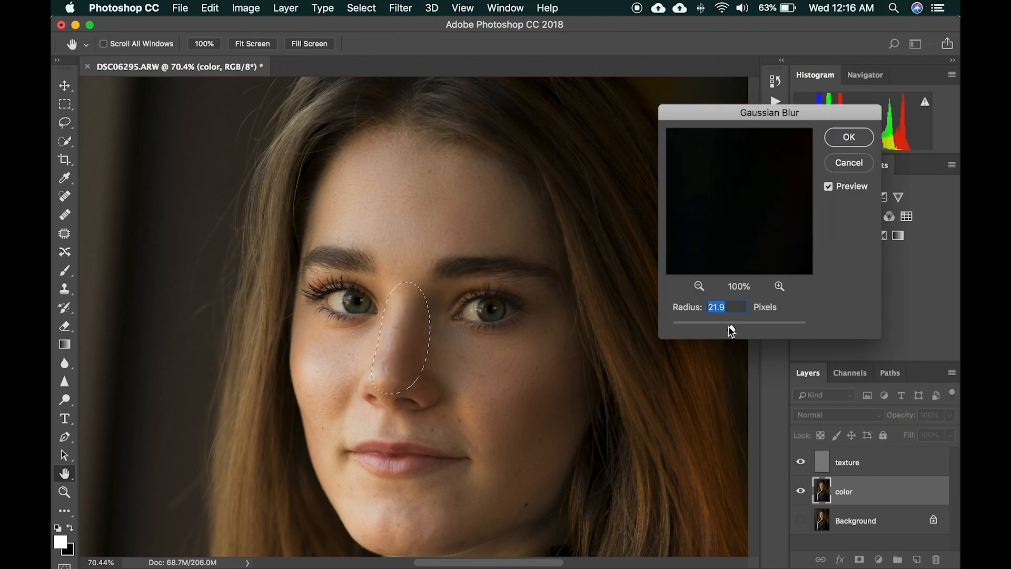
left_click(865, 136)
right_click(434, 245)
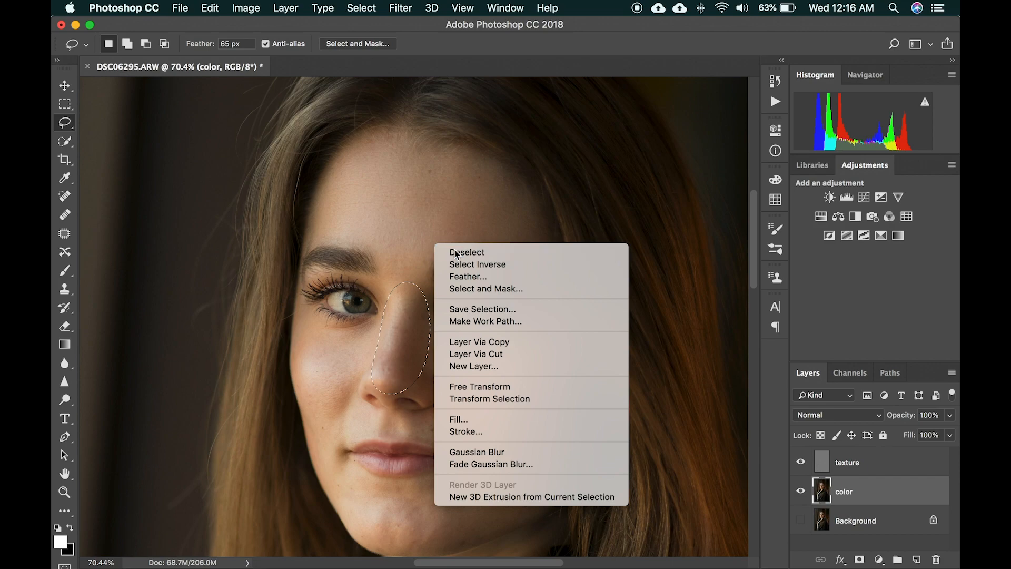
left_click(456, 252)
Lasso the chin below the lips, apply a 23.3-pixel Gaussian Blur, and deselect.
scroll(455, 251, "down", 3)
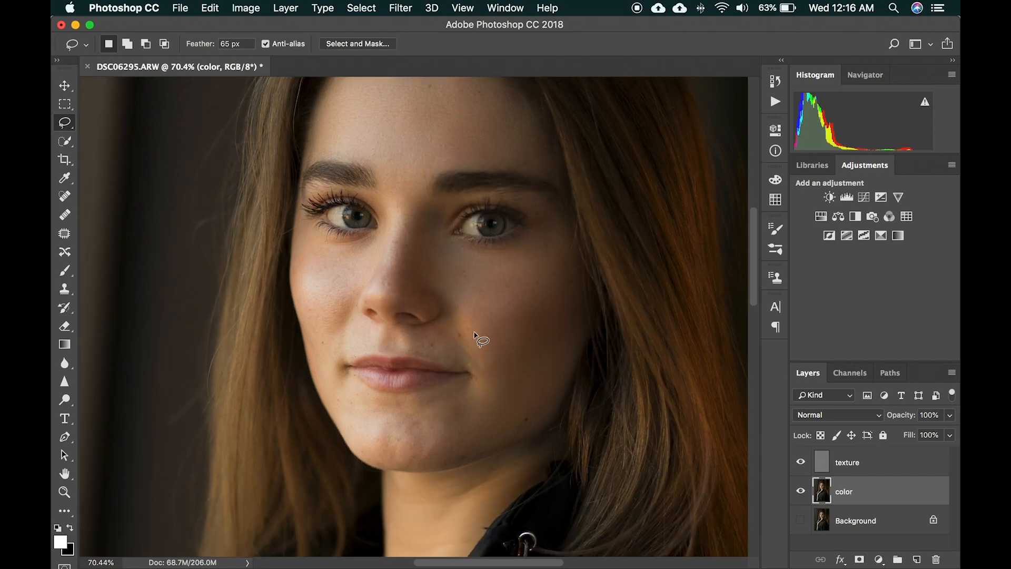
mouse_move(490, 388)
left_mouse_down()
mouse_move(386, 395)
mouse_move(453, 468)
mouse_move(489, 388)
left_mouse_up()
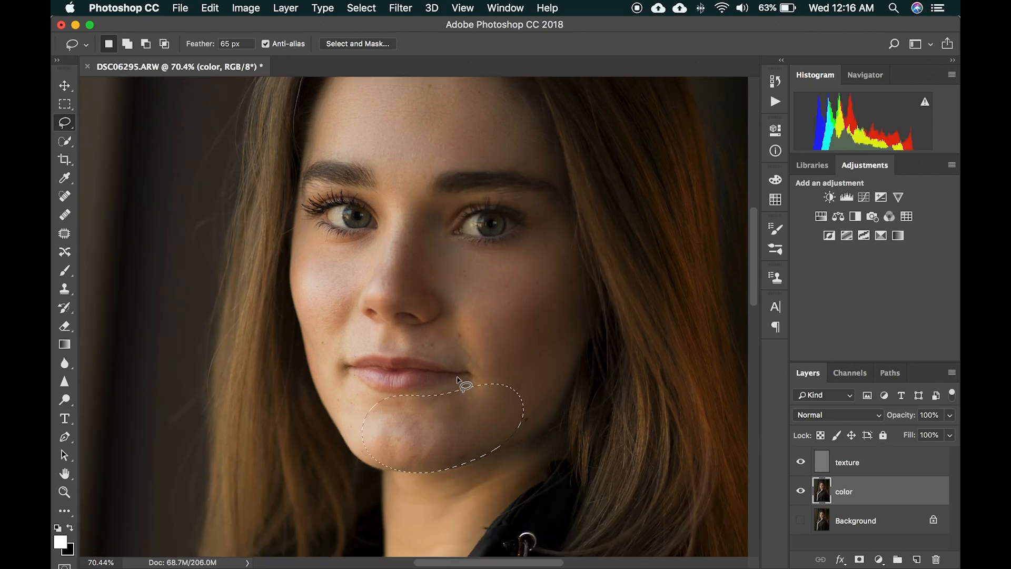
key("super+alt+f")
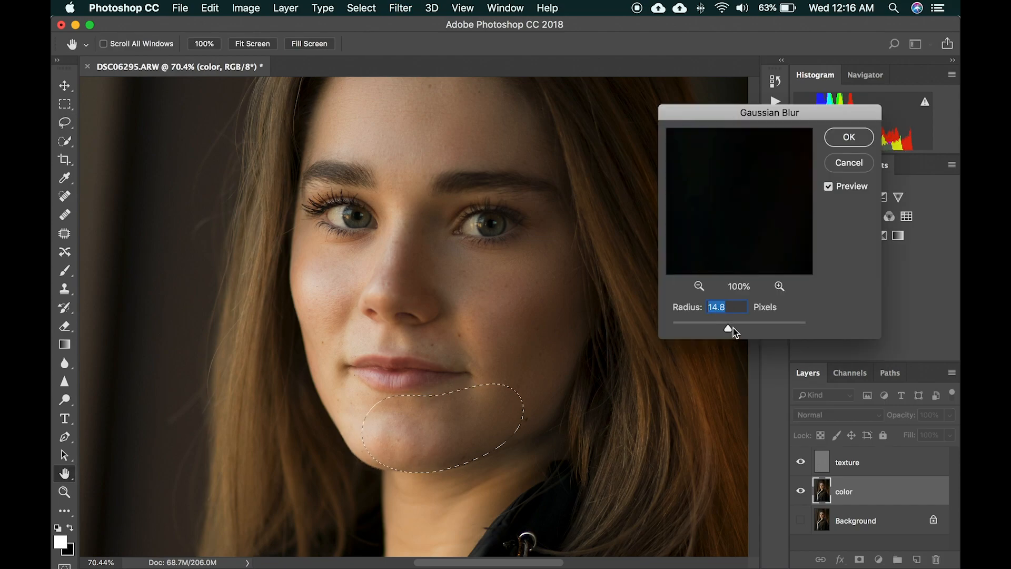
left_click(849, 138)
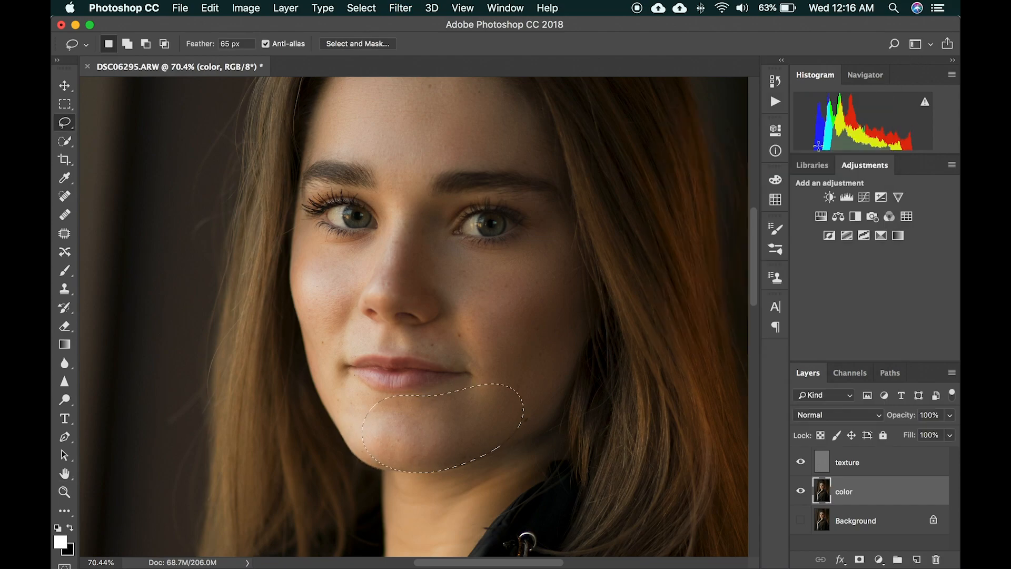
right_click(517, 225)
key("Escape")
key("super+d")
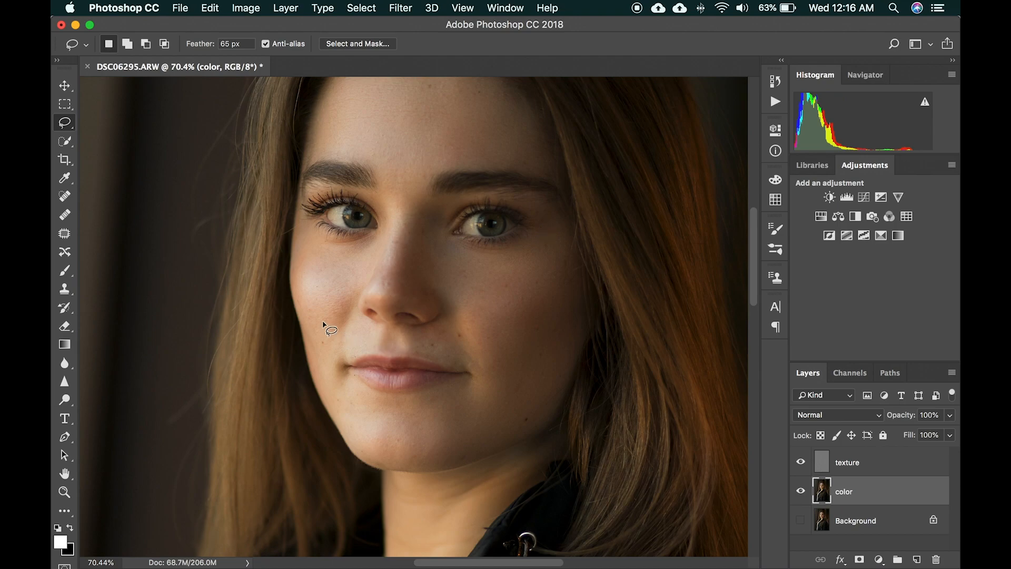
Lasso the lit cheek beside the nose, apply a 23.3-pixel Gaussian Blur, and deselect.
mouse_move(371, 245)
left_mouse_down()
mouse_move(298, 253)
mouse_move(365, 291)
mouse_move(372, 248)
left_mouse_up()
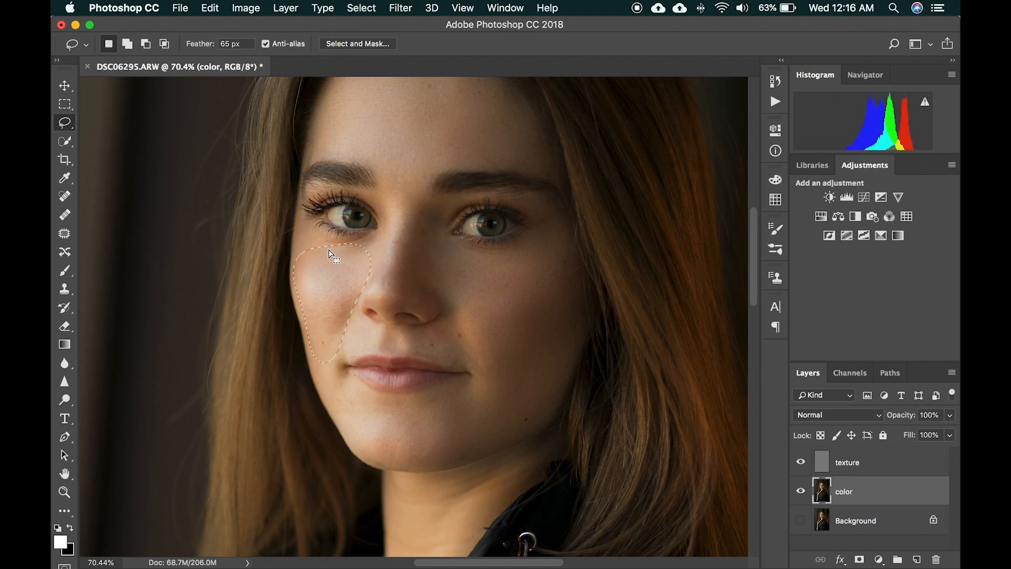
key("super+alt+f")
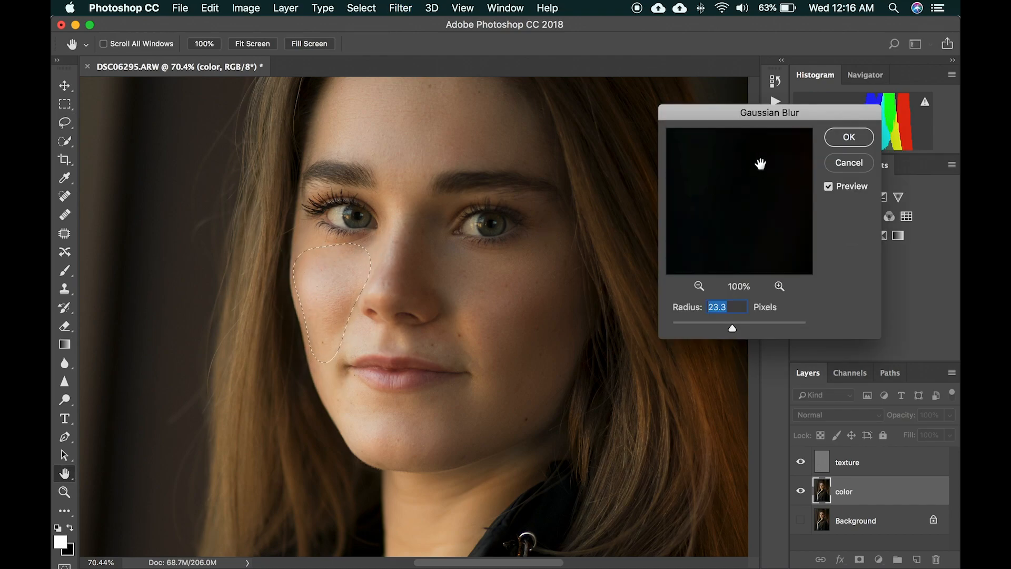
left_click(849, 137)
right_click(482, 243)
left_click(529, 245)
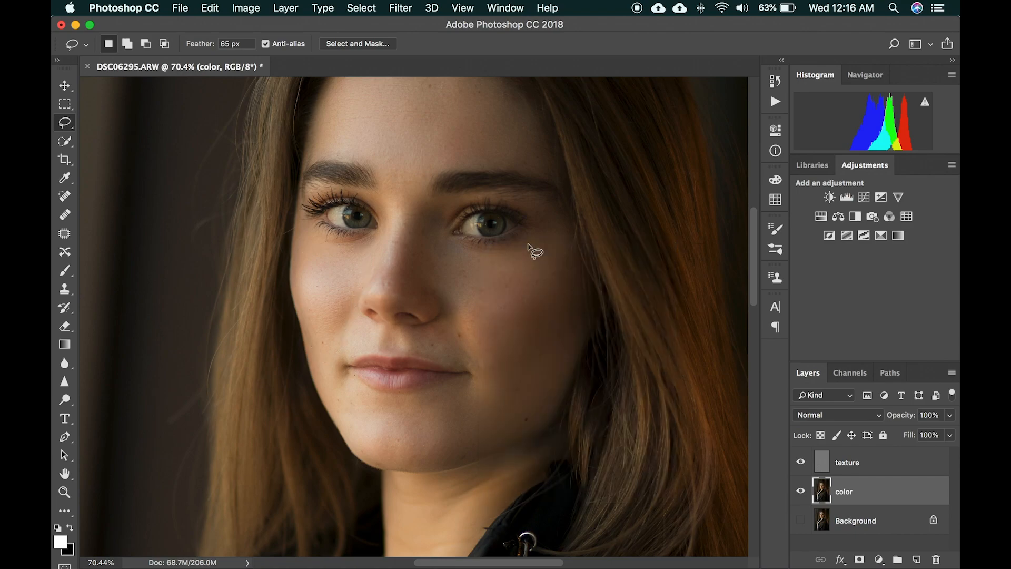
Lasso a small patch above the upper lip beside the nostril, apply a 23.3-pixel Gaussian Blur, and deselect.
scroll(529, 246, "down", 3)
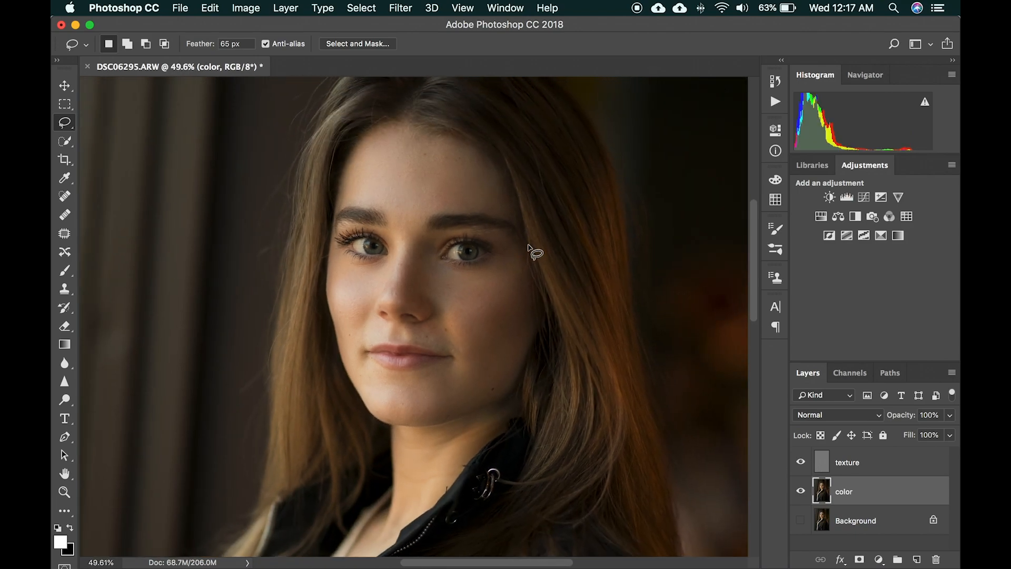
mouse_move(428, 340)
left_mouse_down()
mouse_move(433, 330)
mouse_move(457, 350)
mouse_move(424, 320)
left_mouse_up()
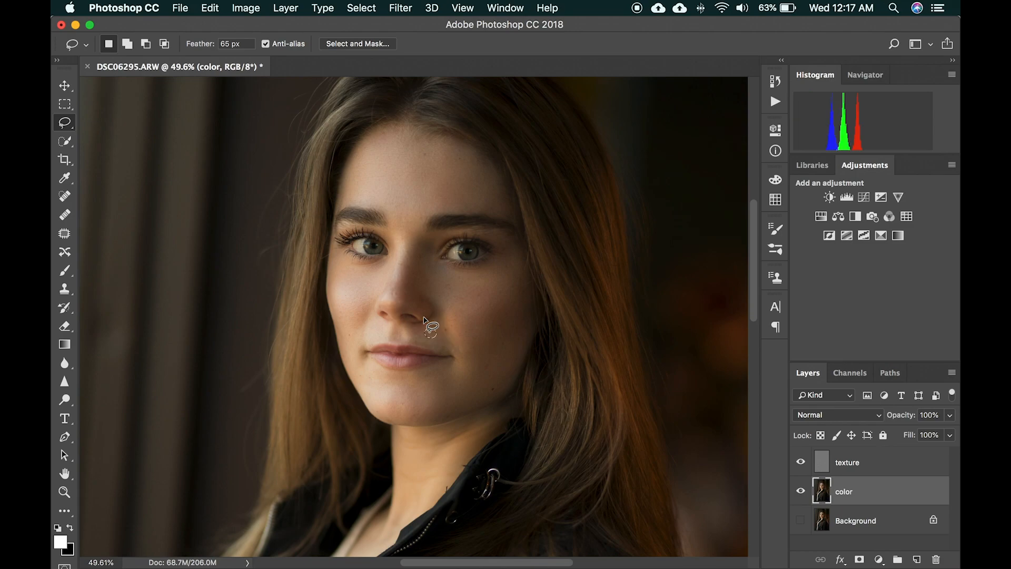
key("super+alt+f")
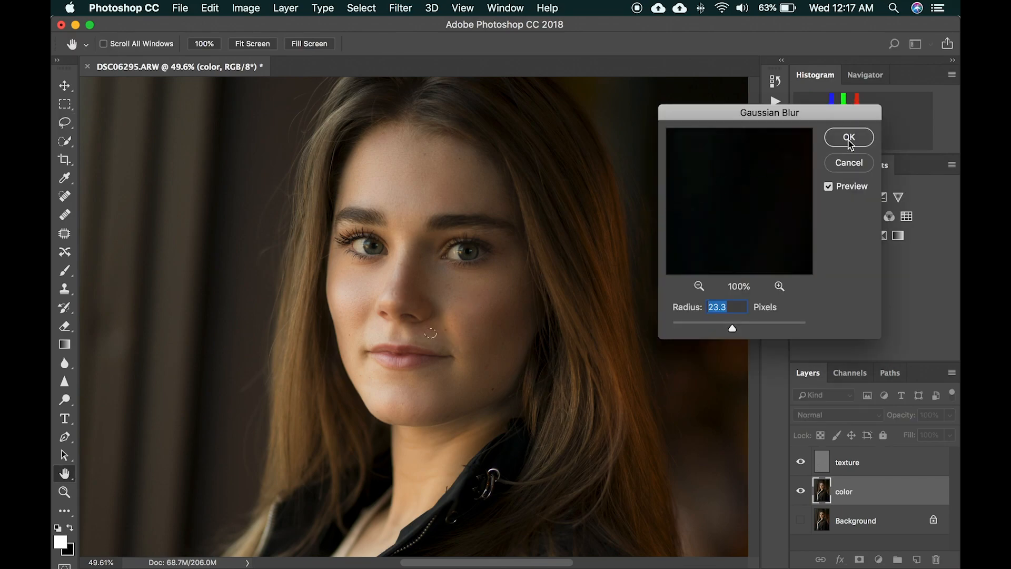
left_click(849, 138)
right_click(305, 219)
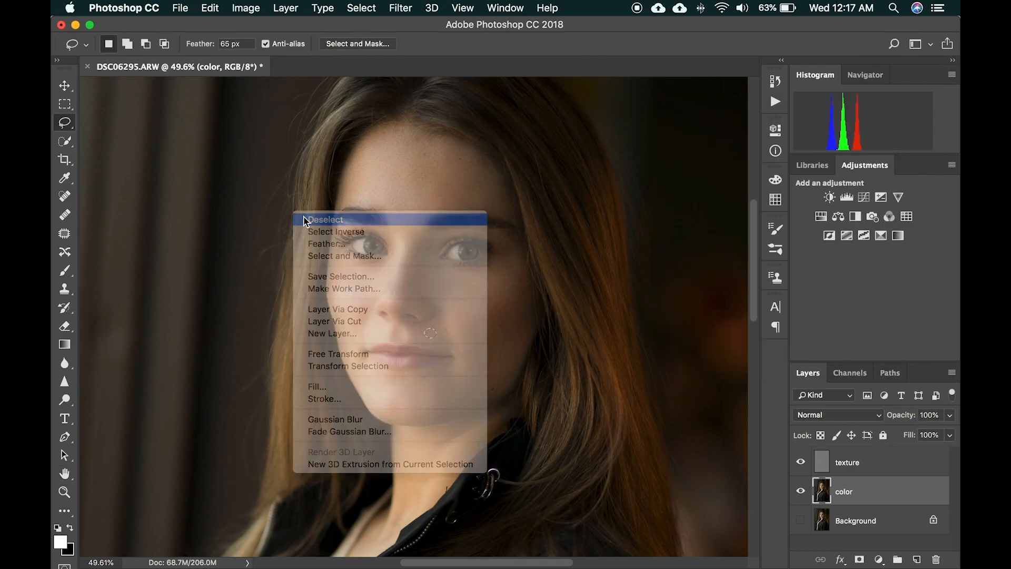
left_click(316, 219)
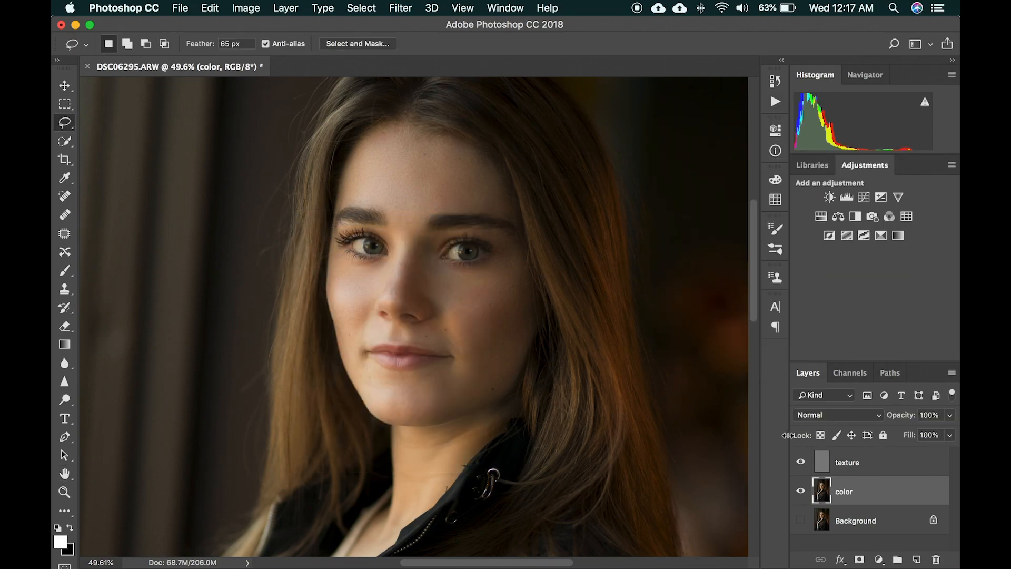
Group the texture and color layers together.
left_click(846, 466)
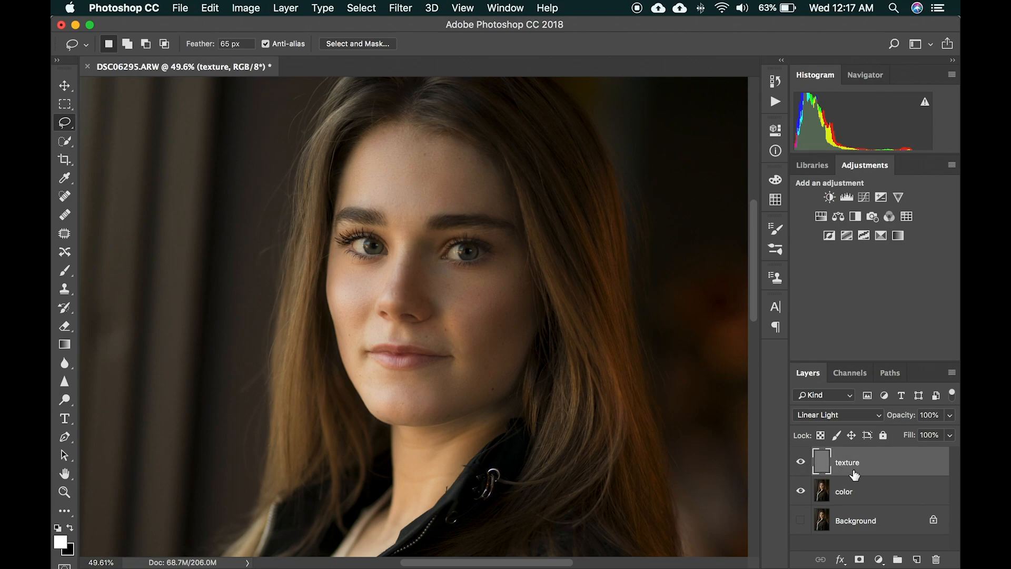
left_click(860, 495, "shift")
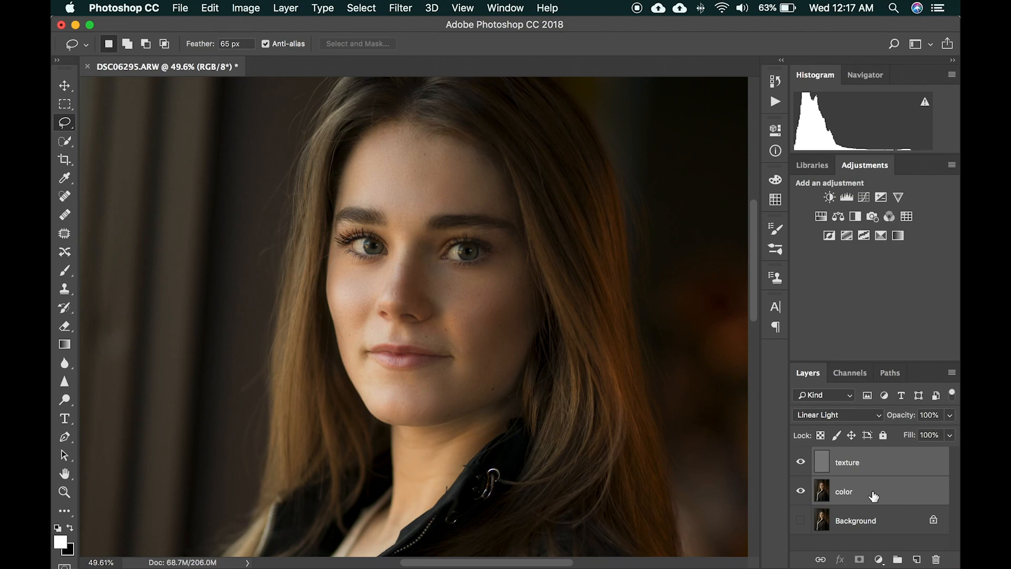
key("super+g")
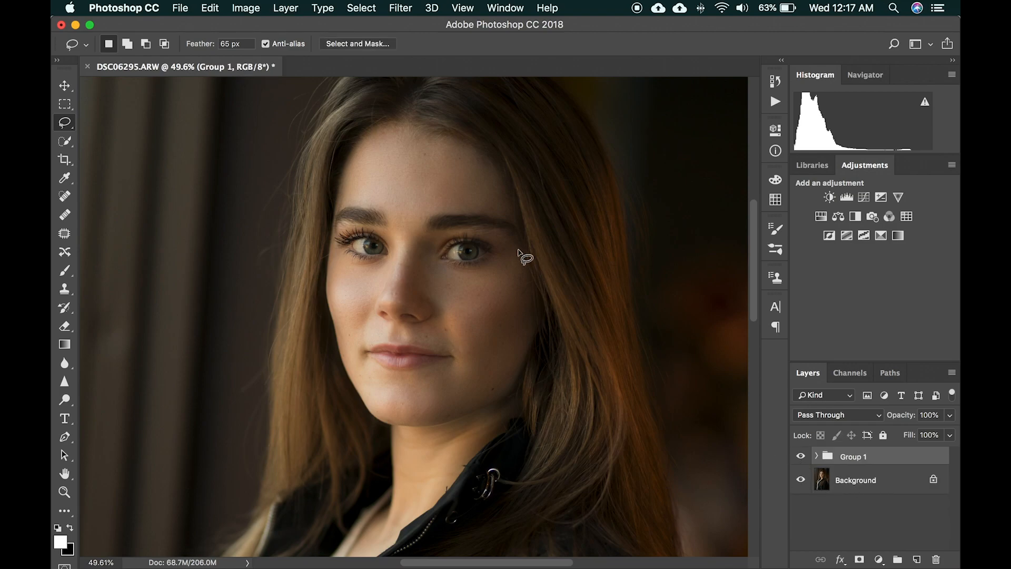
Compare the face before and after retouching by toggling the layer group's visibility, both at the overall view and close up.
left_click(799, 454)
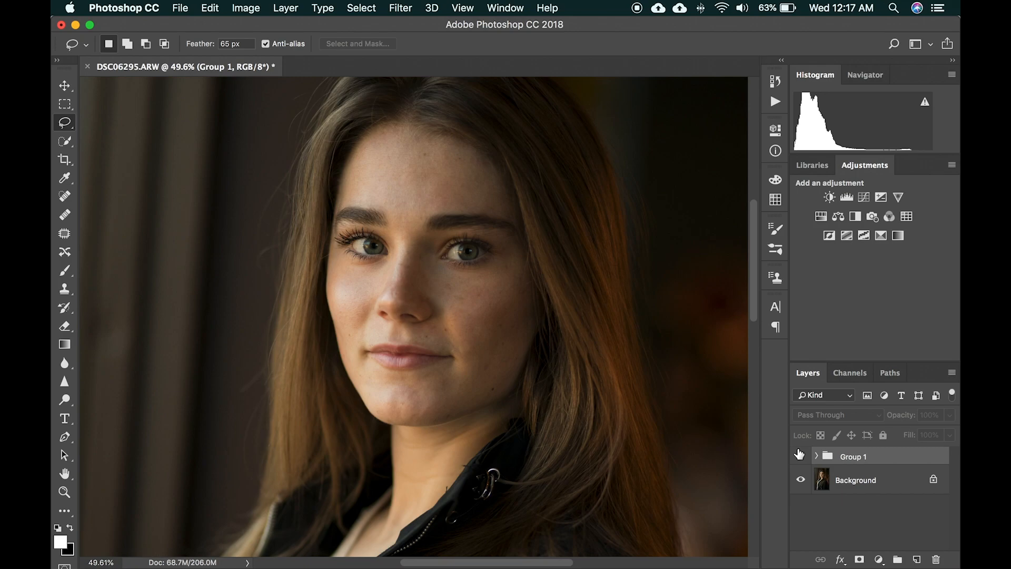
left_click(800, 454)
key("ctrl+plus")
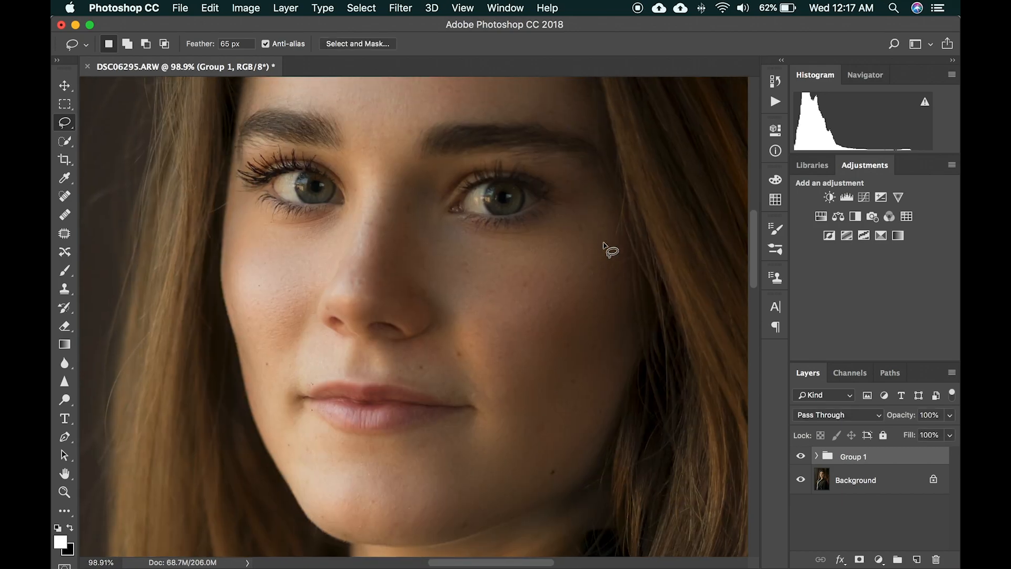
scroll(608, 248, "up", 3)
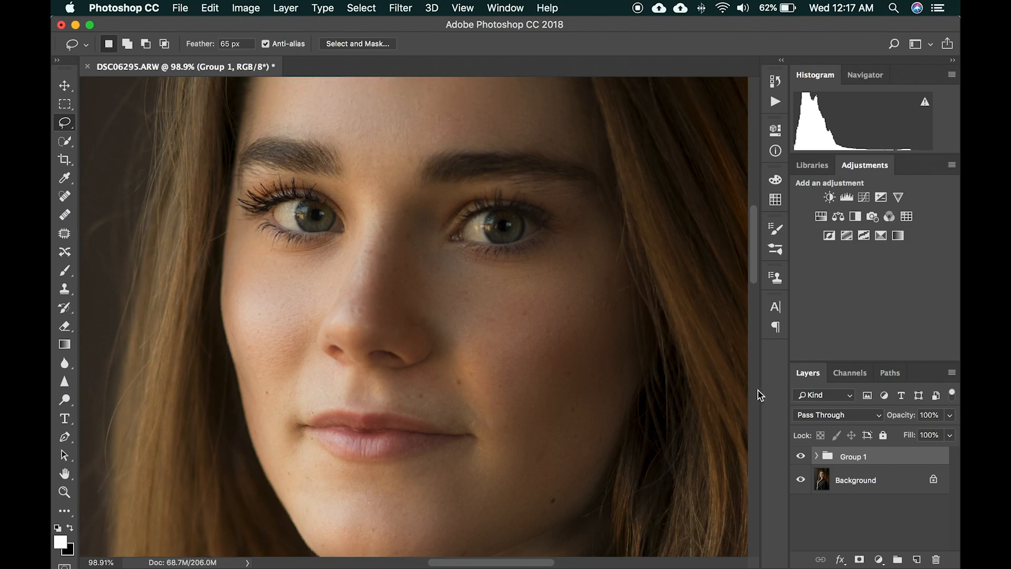
left_click(801, 456)
left_click(802, 456)
Duplicate the Background layer and merge the copy with Group 1 into a single retouched layer.
left_click(848, 483)
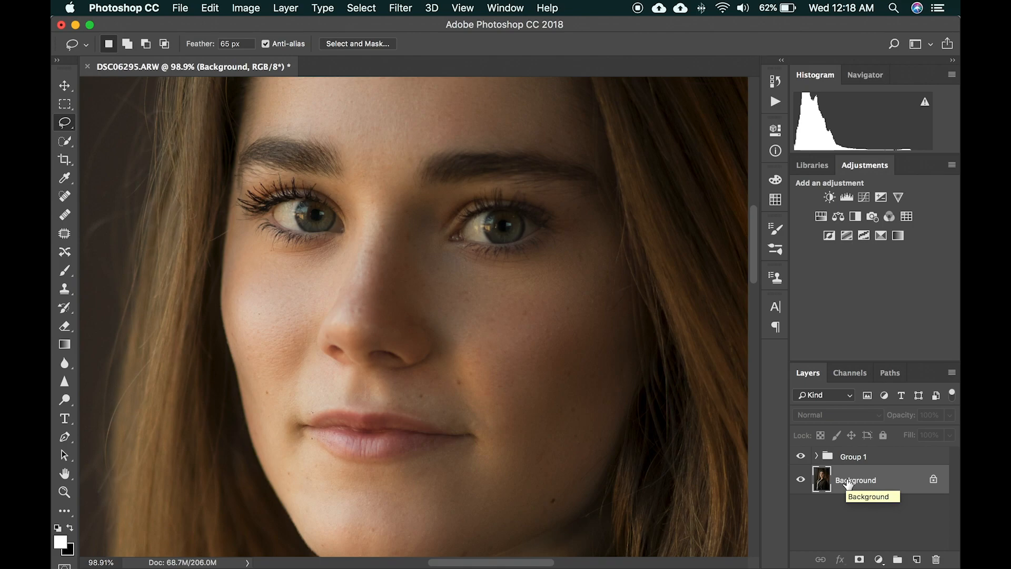
key("super+j")
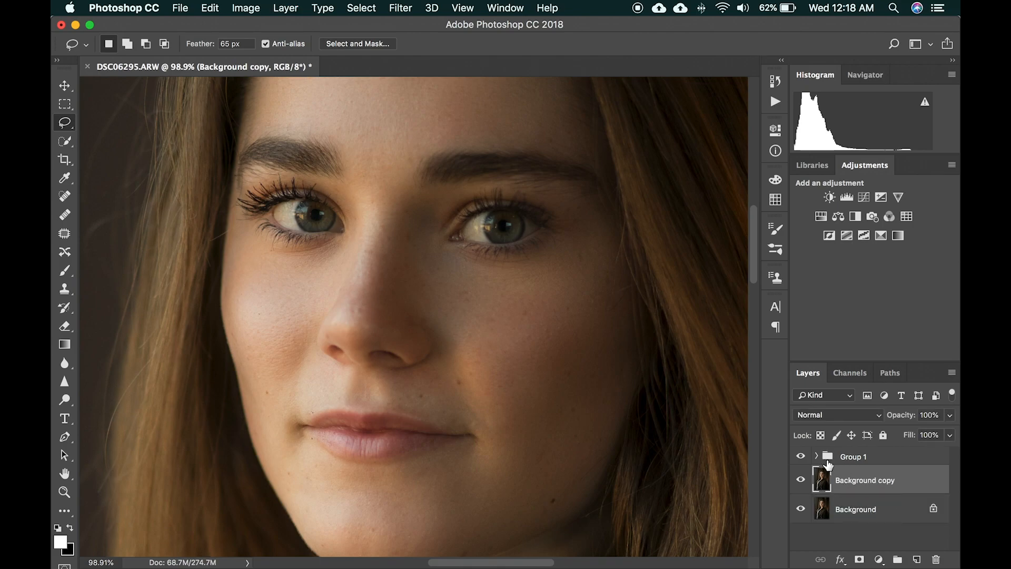
right_click(857, 462)
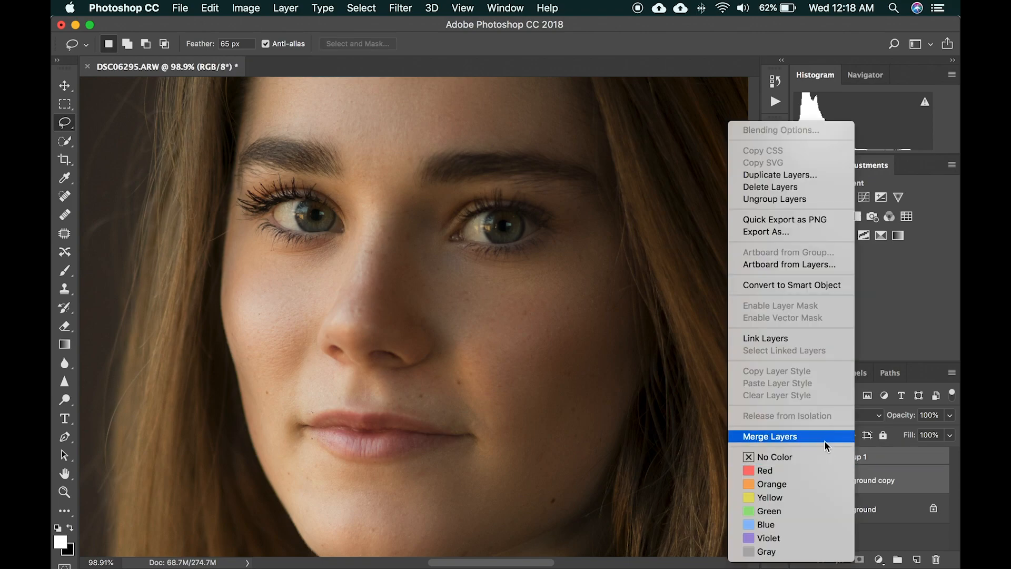
left_click(825, 441)
left_click(802, 462)
left_click(801, 462)
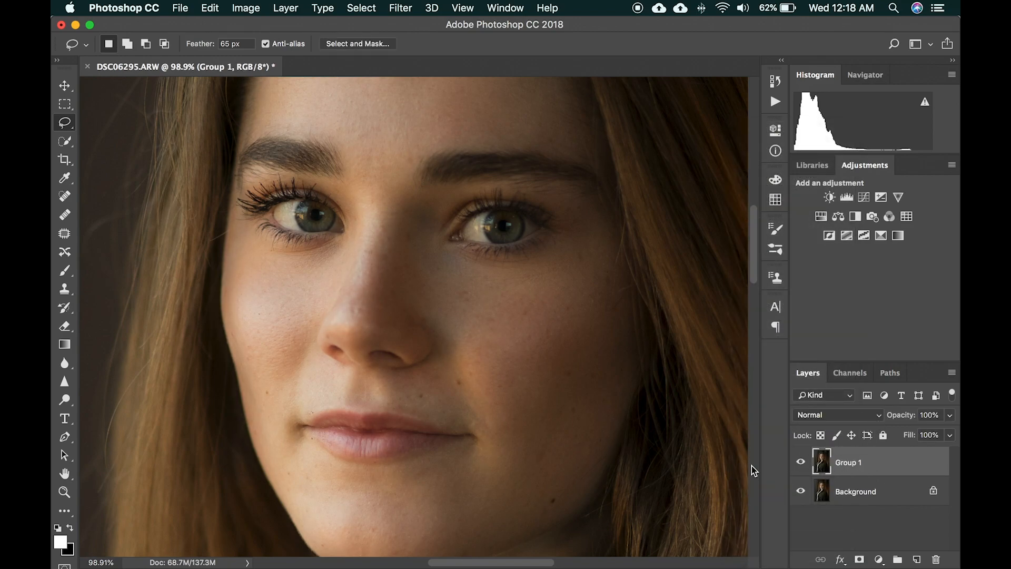
Add a layer mask to Group 1 and paint black over both eyes with a 200-pixel brush.
left_click(860, 560)
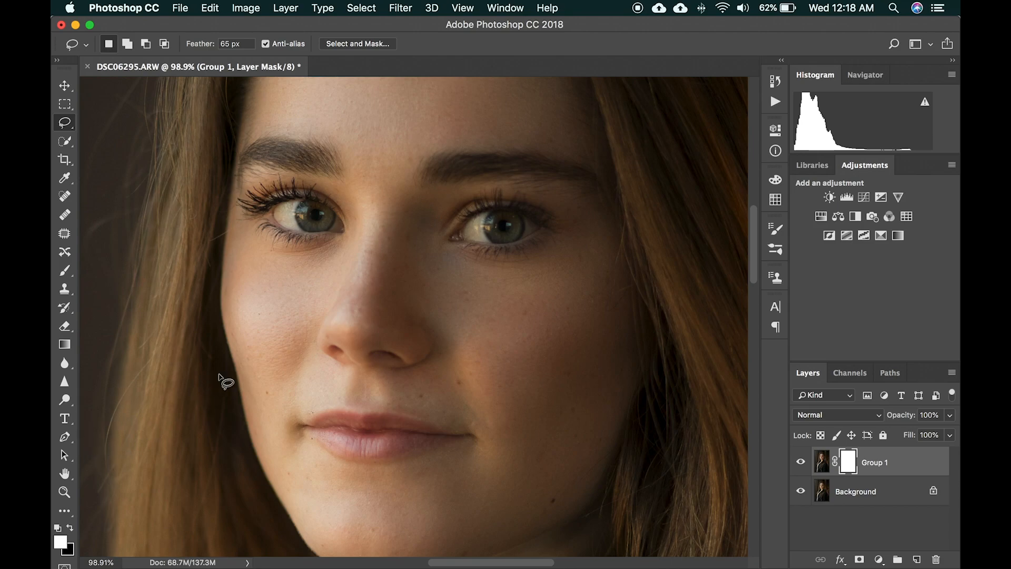
key("b")
key("bracketleft")
key("bracketleft")
key("bracketleft")
key("bracketleft")
key("bracketleft")
key("bracketleft")
key("bracketleft")
key("bracketleft")
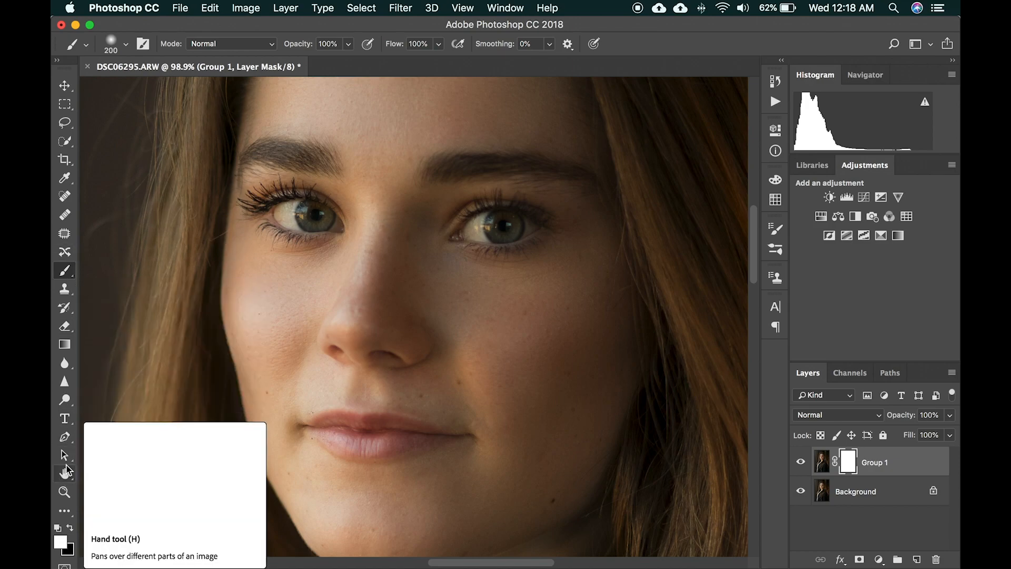
left_click(70, 528)
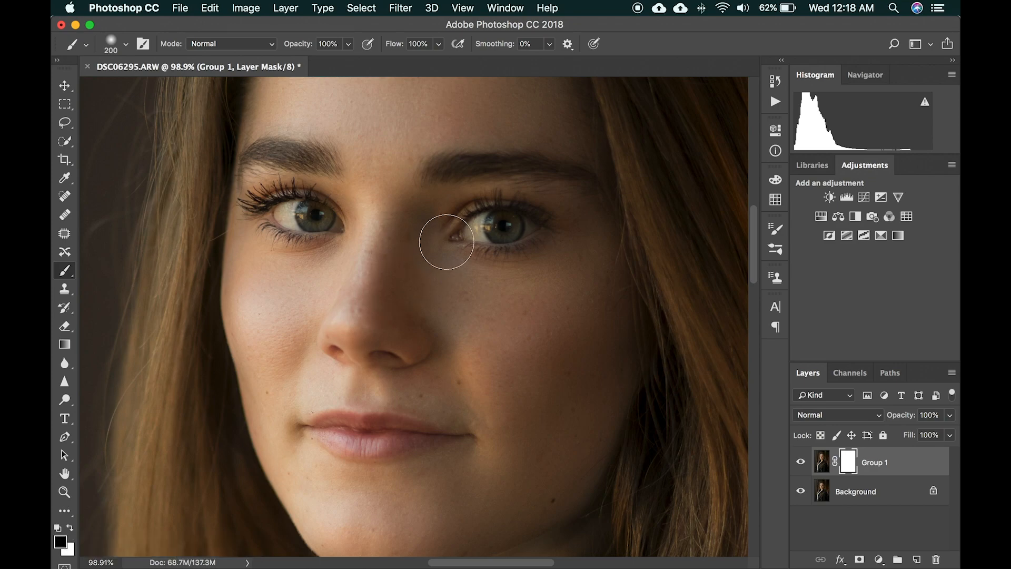
mouse_move(501, 225)
left_mouse_down()
mouse_move(477, 224)
mouse_move(504, 224)
left_mouse_up()
left_click_drag(295, 211, 317, 216)
Mask out the nostril area and the lips on Group 1 with a 125-pixel black brush.
key("bracketleft")
key("bracketleft")
key("bracketleft")
left_click(351, 373)
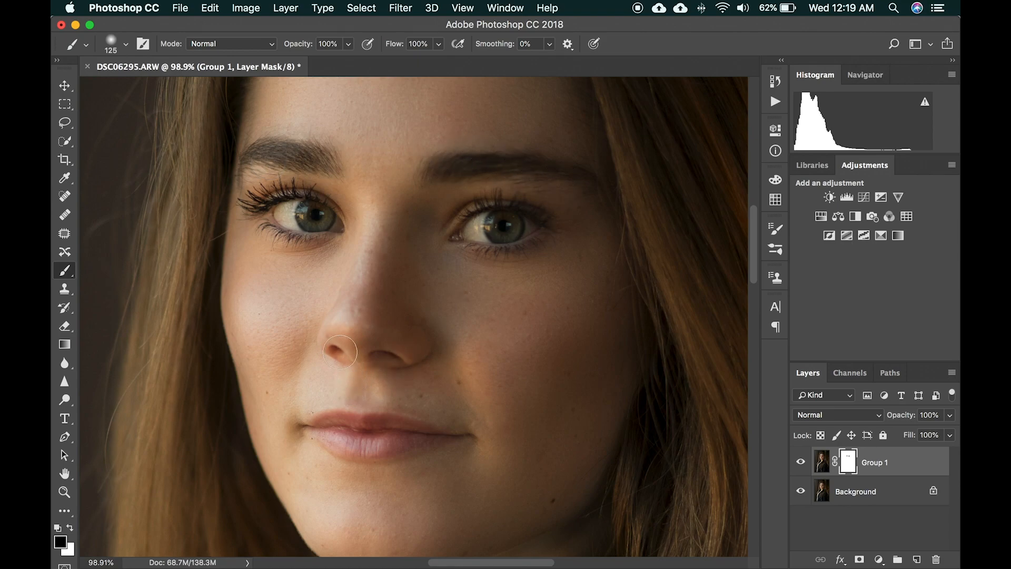
mouse_move(298, 430)
left_mouse_down()
mouse_move(331, 423)
mouse_move(467, 440)
left_mouse_up()
Merge the masked Group 1 layer with the Background layer.
left_click(858, 492)
right_click(859, 494)
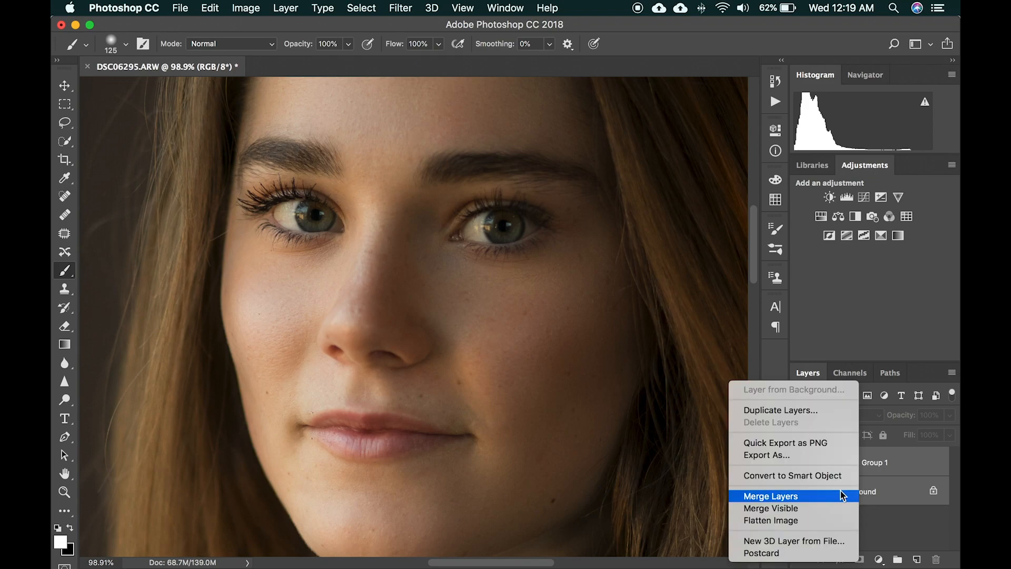
left_click(843, 498)
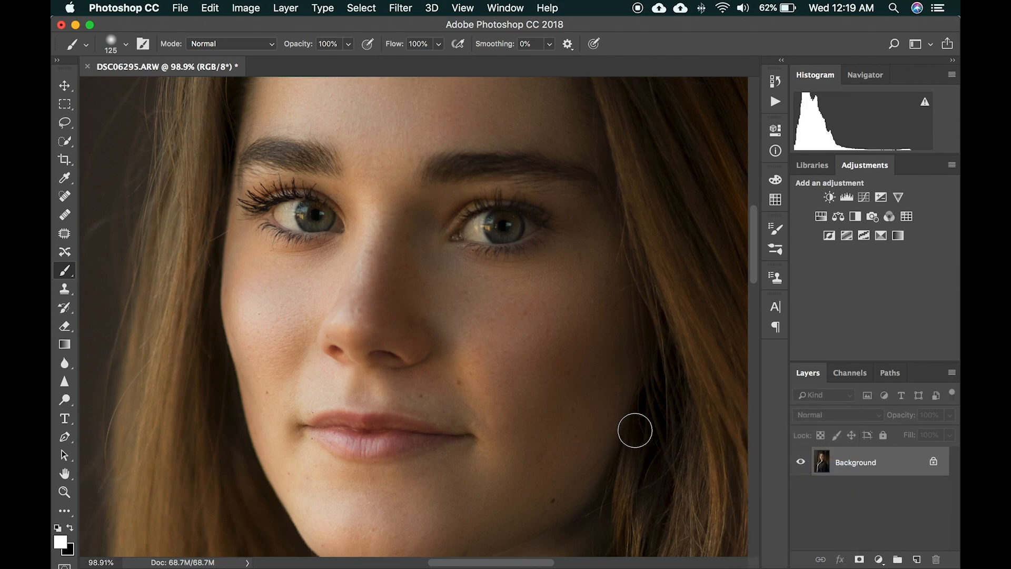
scroll(635, 431, "down", 5)
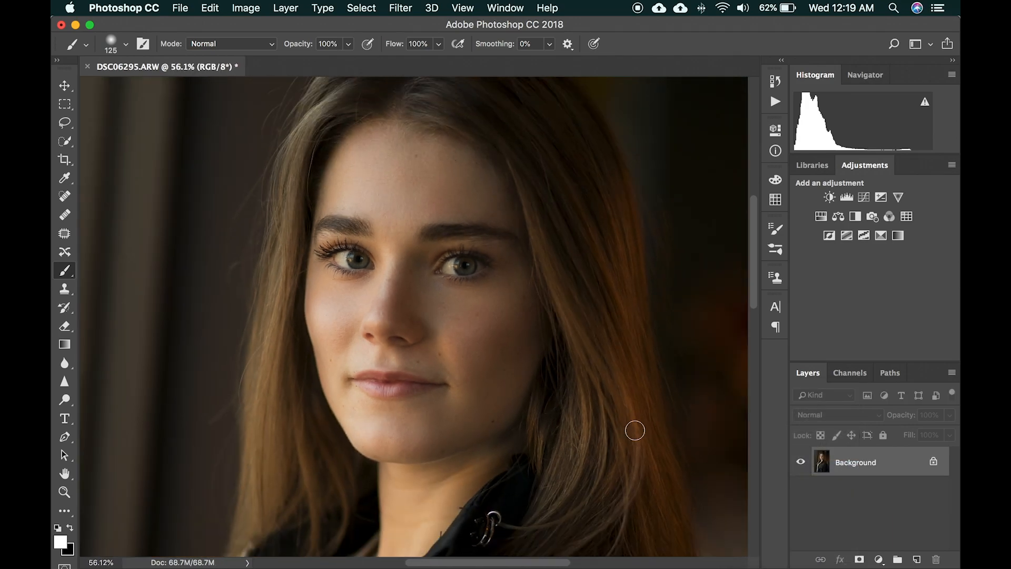